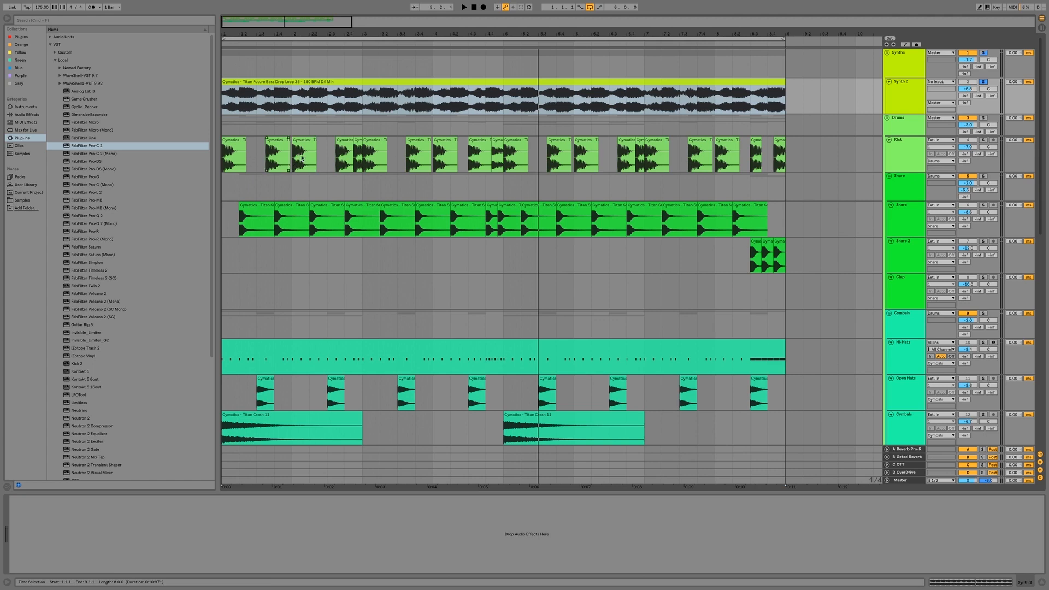
Play the drop section to hear the unprocessed mix, and load FabFilter Pro-C 2 onto the Synth 2 track
key("space")
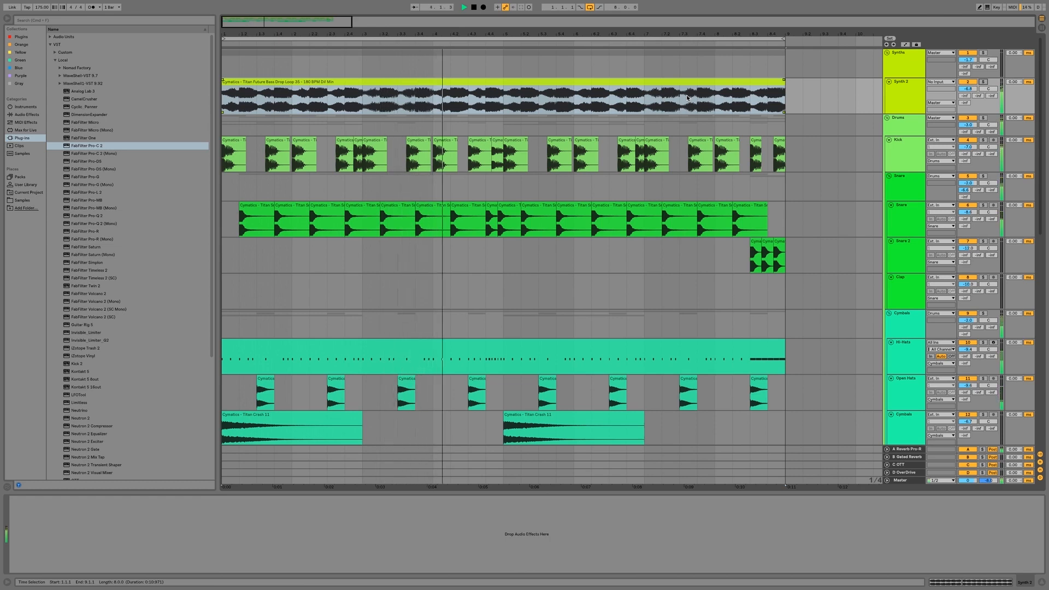
key("space")
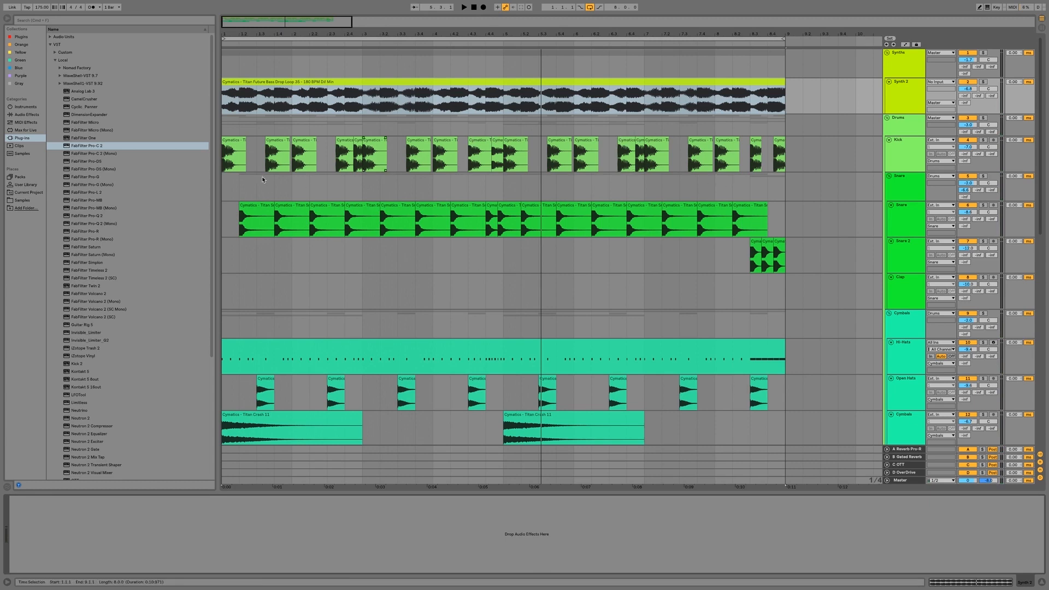
left_click(105, 146)
double_click(134, 149)
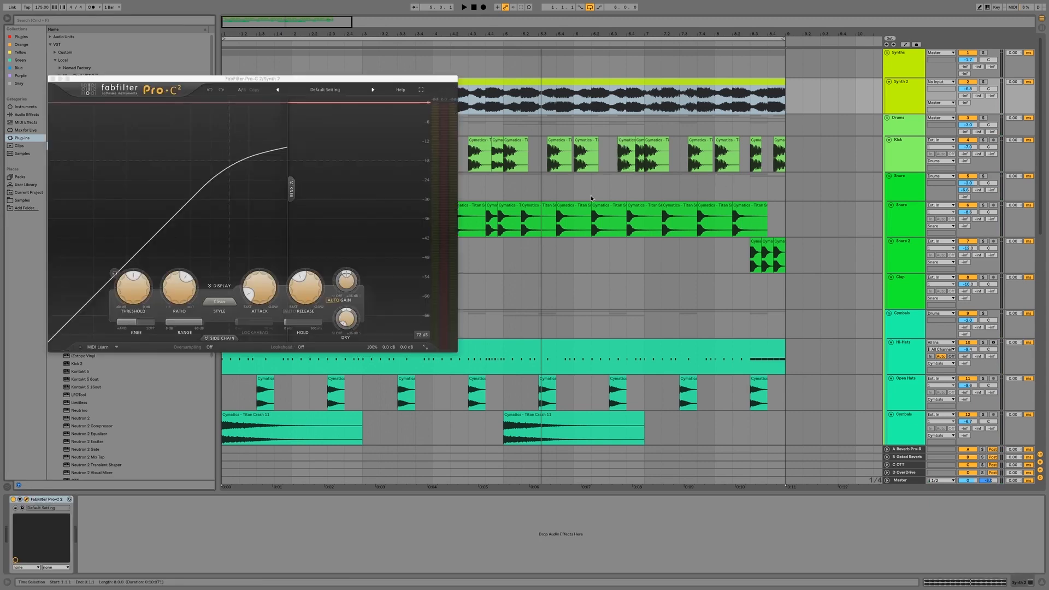
Turn off auto gain in Pro-C 2, set its side chain source to external, and close the plugin window
left_click(332, 302)
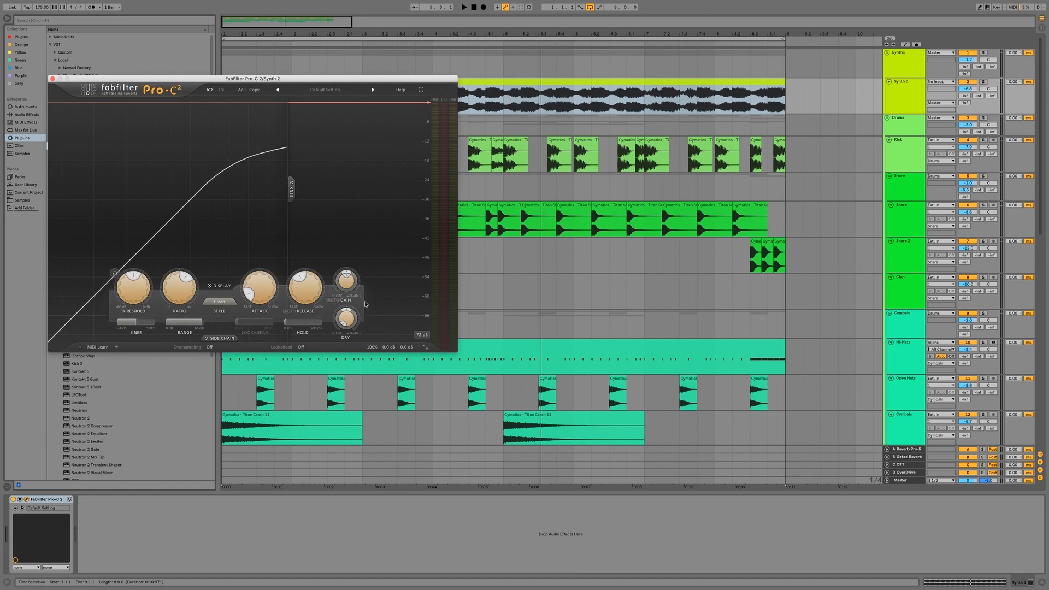
left_click(212, 340)
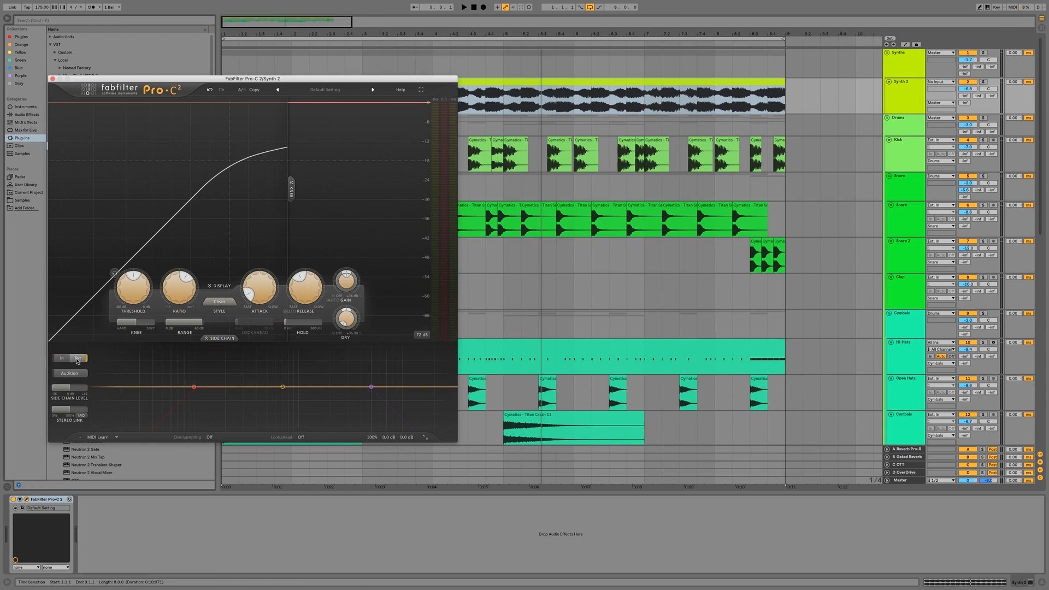
left_click(617, 94)
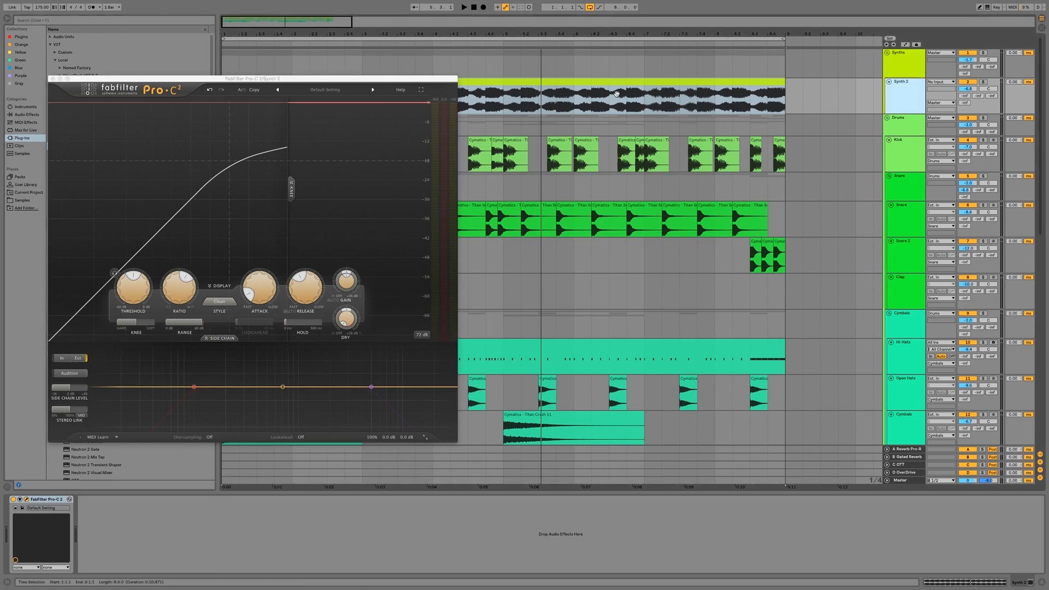
left_click(53, 78)
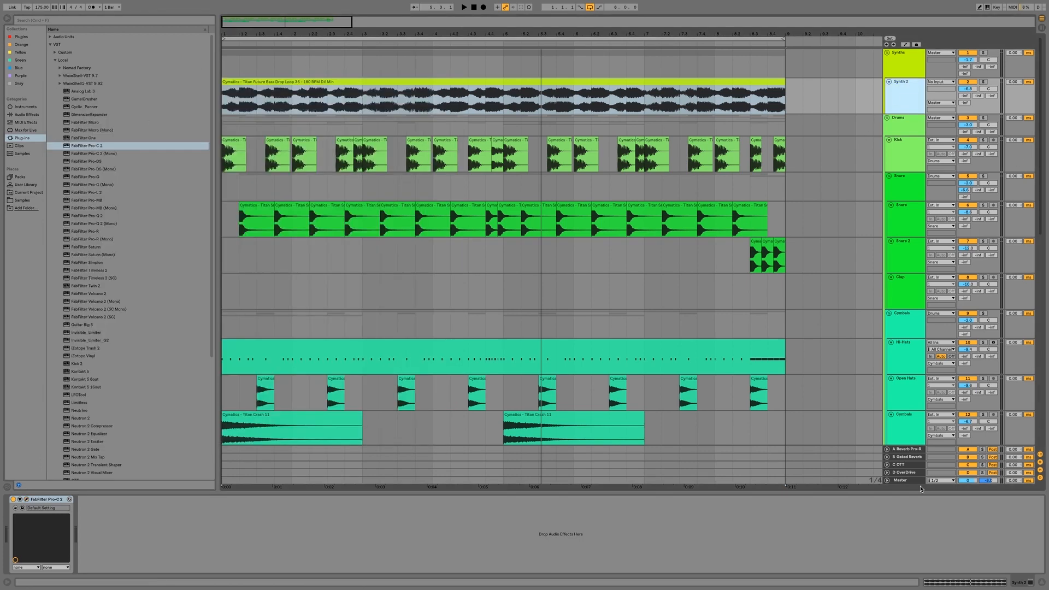
Insert a return track after the Reverb Pro-R return, colour it dark grey and name it Sidechain
left_click(909, 450)
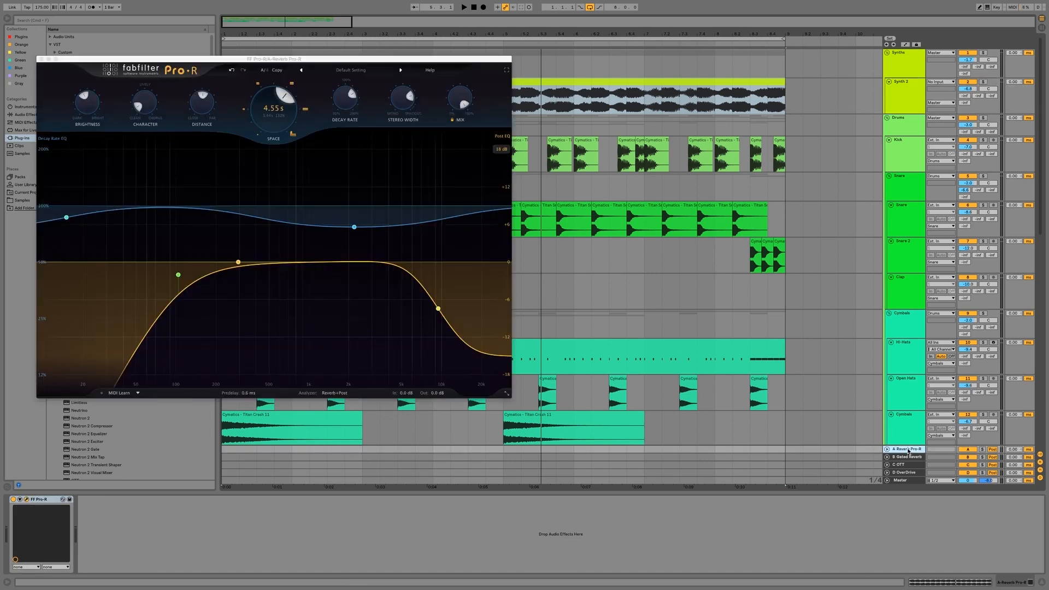
key("super+alt+t")
right_click(909, 452)
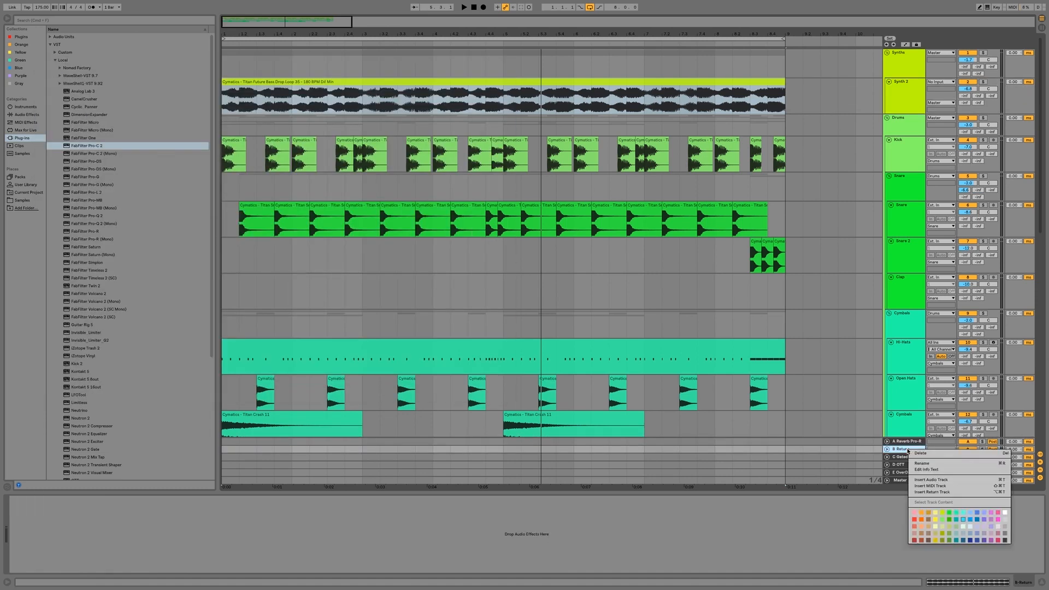
left_click(1007, 540)
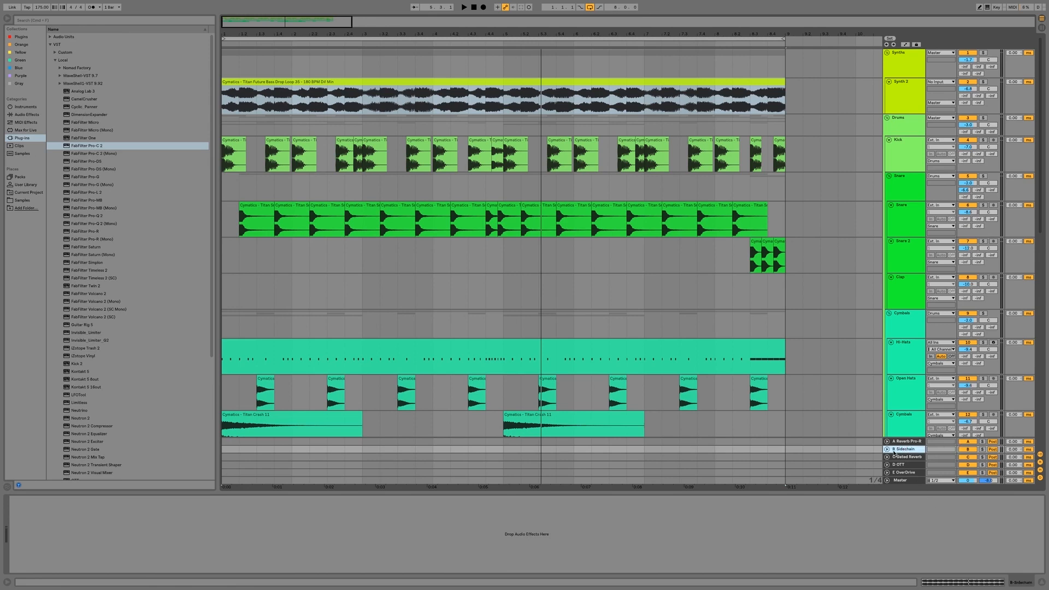
Route the Sidechain return's output to Synth 2, using the Stereo Side Chain-FabFilter Pro-C 2 input
left_click(888, 450)
left_click(936, 421)
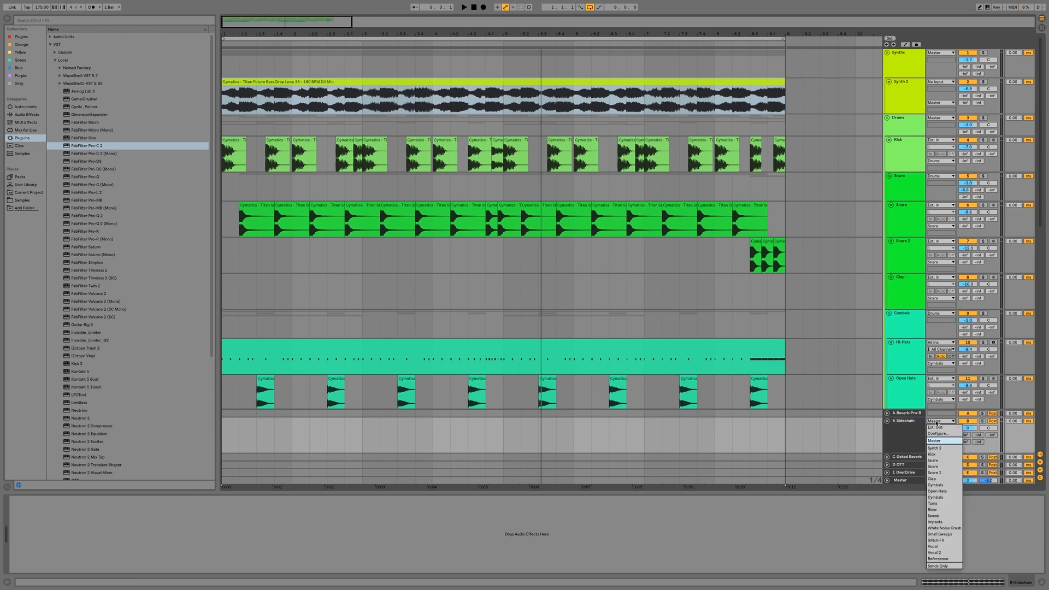
left_click(938, 449)
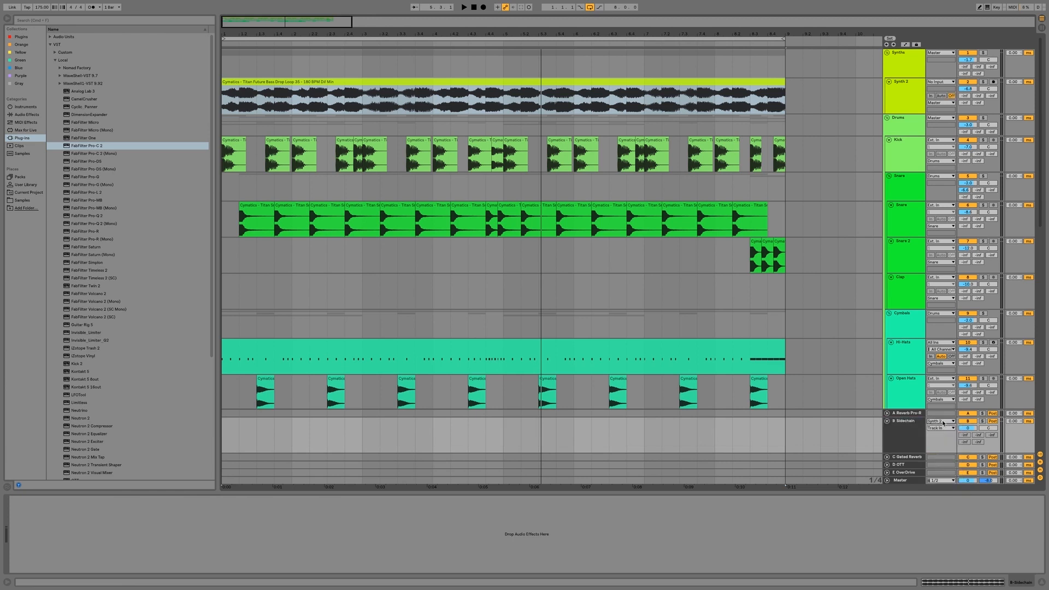
left_click(941, 429)
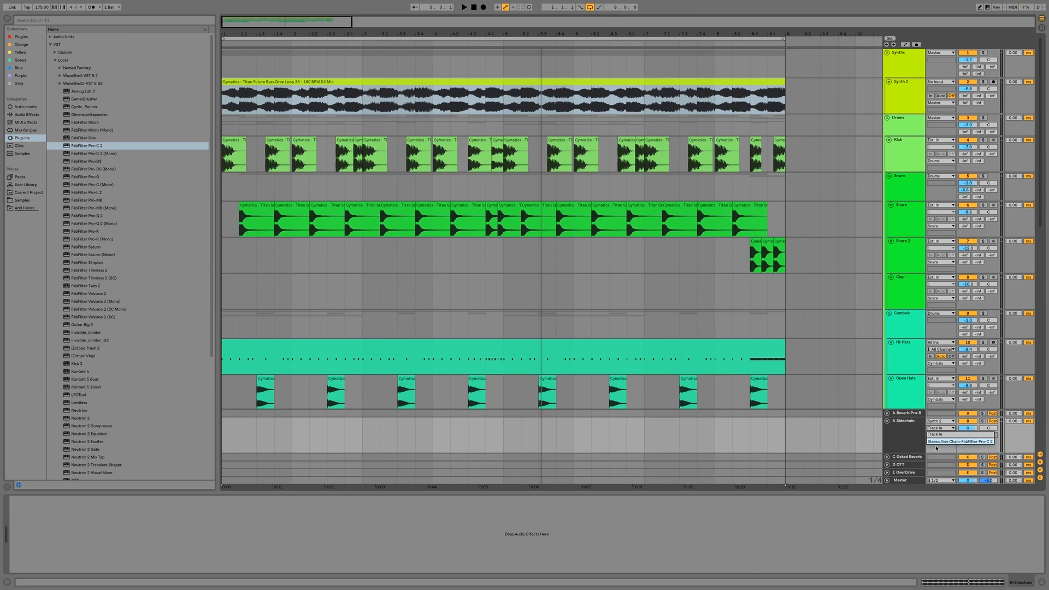
left_click(951, 441)
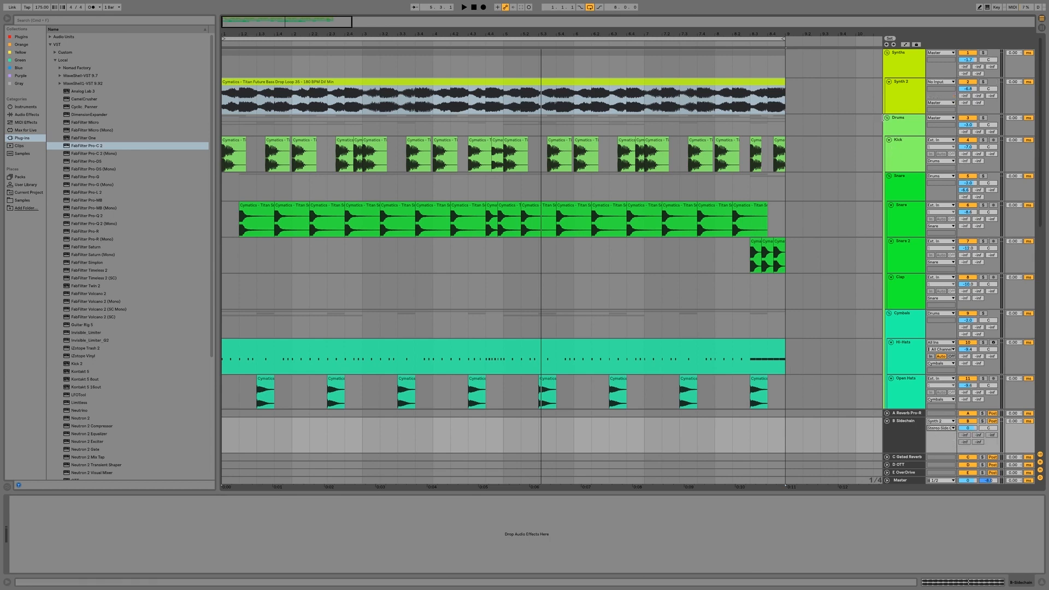
Turn the Kick track's send to the Sidechain return fully up
left_click(906, 104)
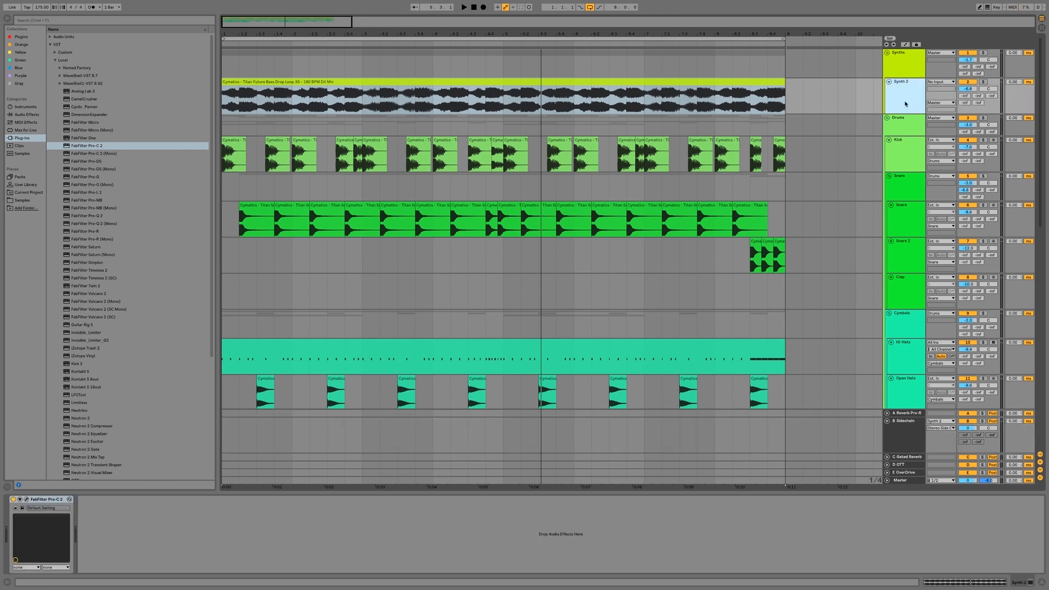
left_click(244, 110)
left_click_drag(979, 157, 979, 148)
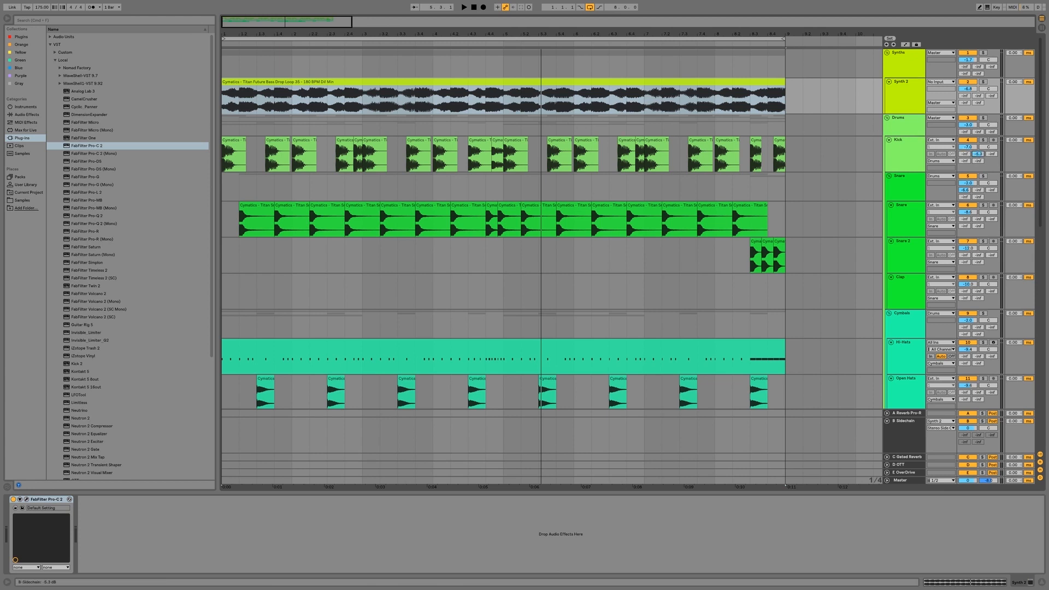
Solo the Synth 2 track and start playback from the beginning of the loop
left_click(914, 98)
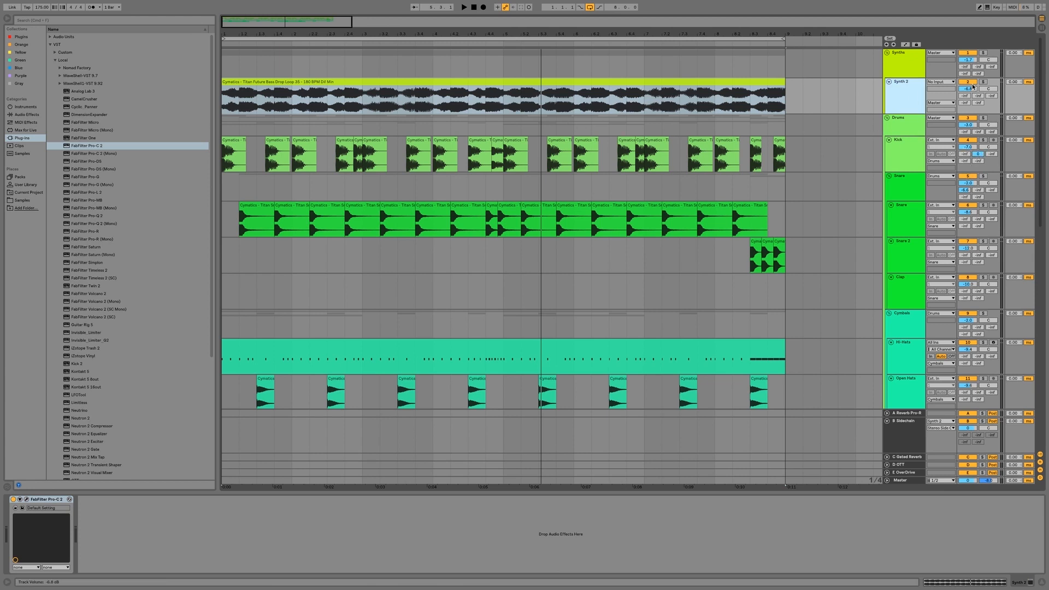
left_click(984, 82)
left_click(968, 82)
left_click(912, 94)
double_click(481, 82)
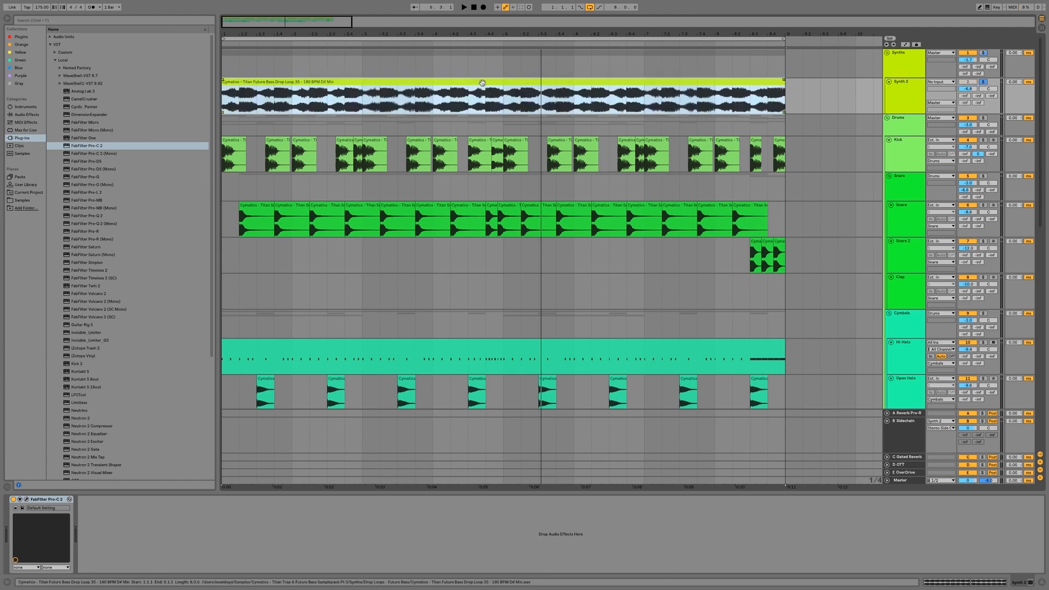
key("space")
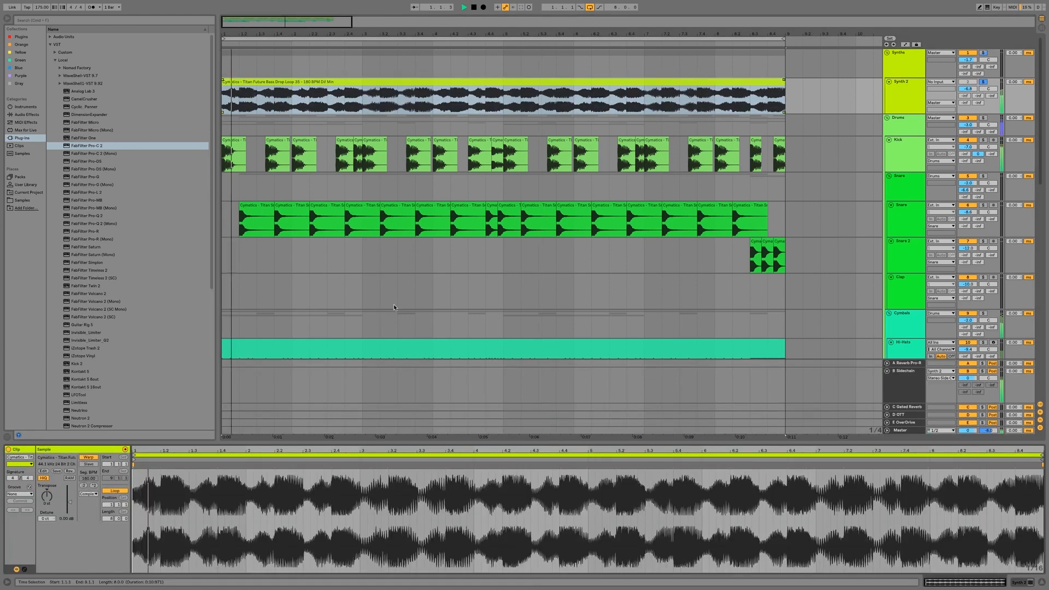
Open Synth 2's Pro-C 2 and, during playback, lower the threshold, set the fastest attack and raise the ratio to about 6.5:1
double_click(916, 92)
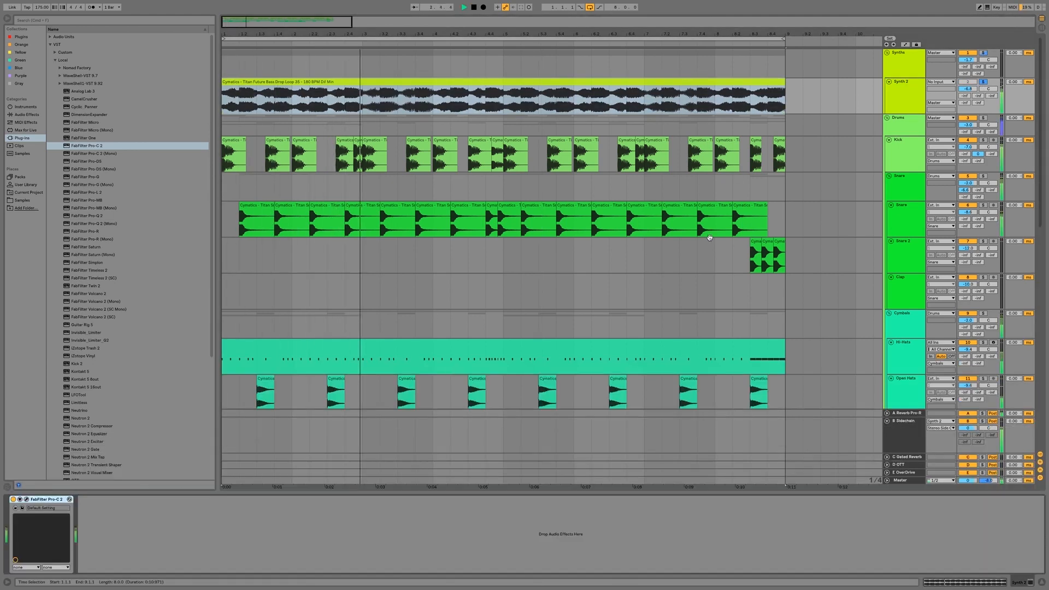
left_click(26, 499)
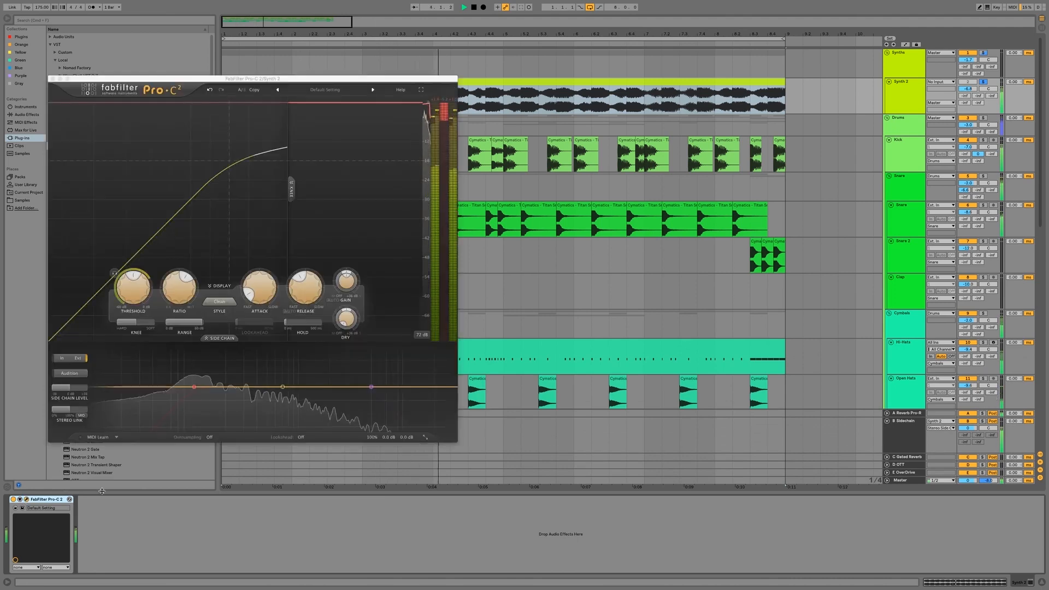
left_click(129, 285)
left_click_drag(129, 285, 172, 271)
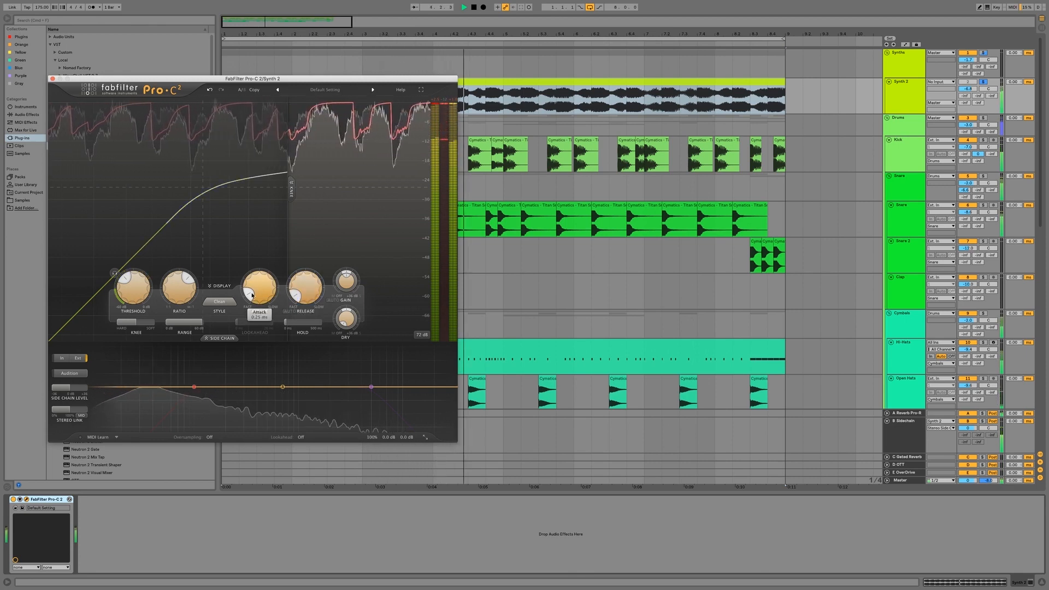
left_click_drag(260, 289, 267, 329)
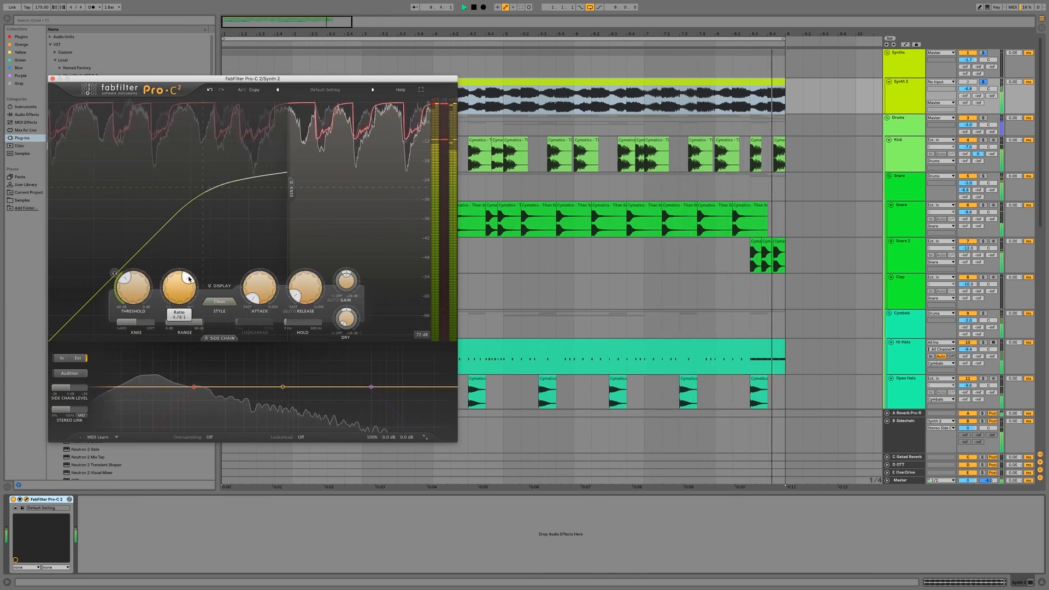
left_click_drag(187, 278, 194, 285)
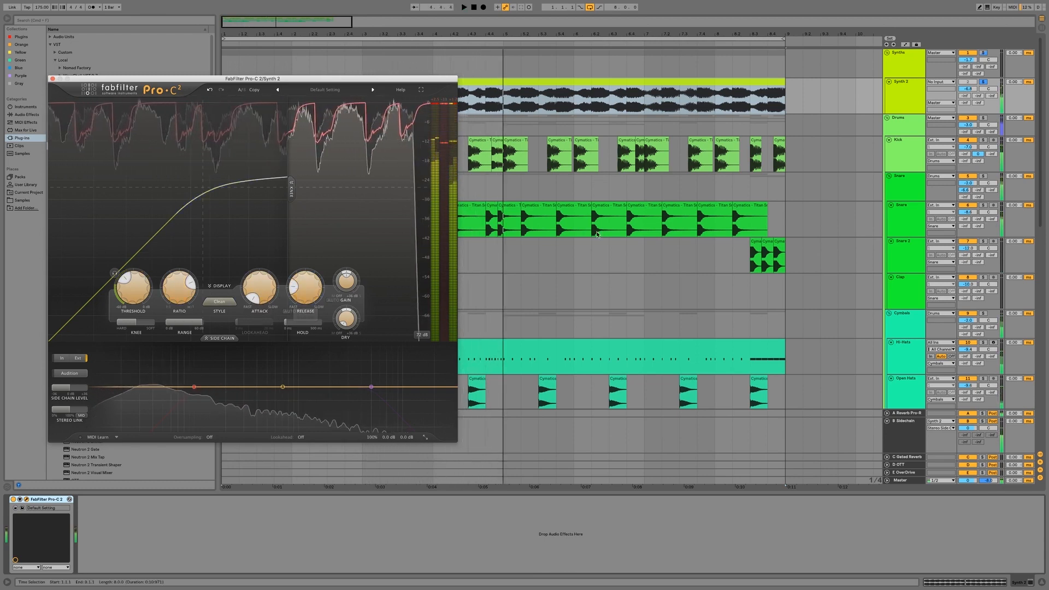
Turn off the solo on Synth 2 and restart playback with the full mix
key("space")
left_click(968, 82)
left_click(984, 82)
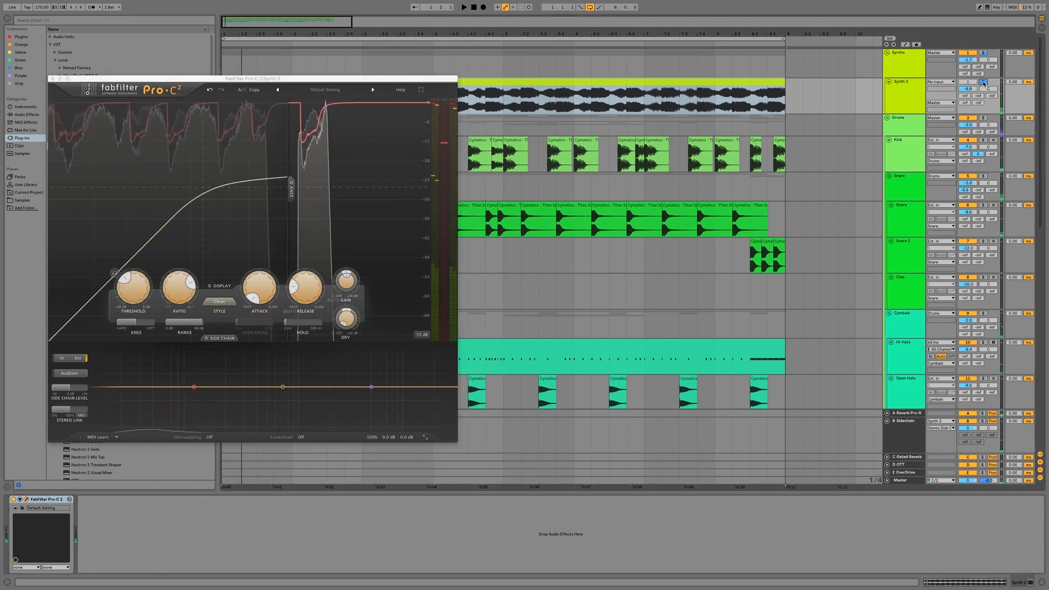
key("space")
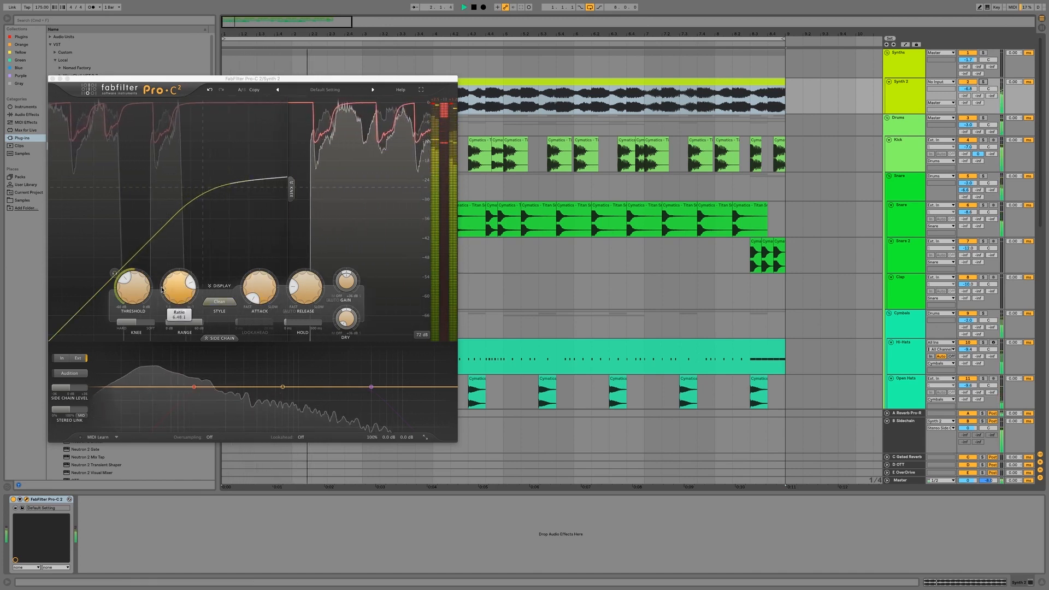
Shorten the Pro-C 2 release and raise its threshold slightly while the full mix plays, and stop playback
mouse_move(125, 288)
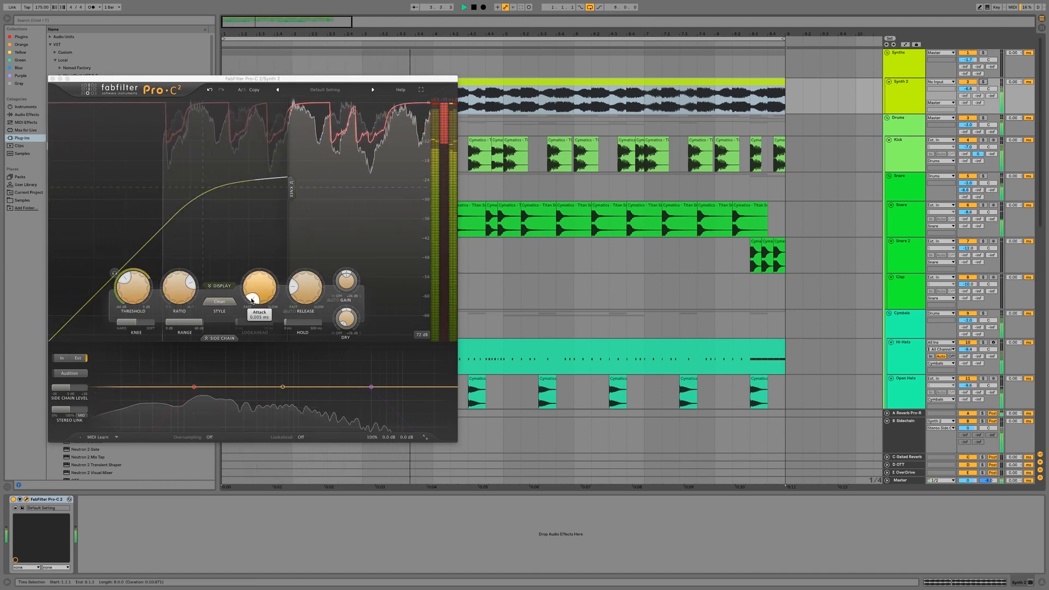
mouse_move(298, 286)
left_click_drag(297, 286, 298, 299)
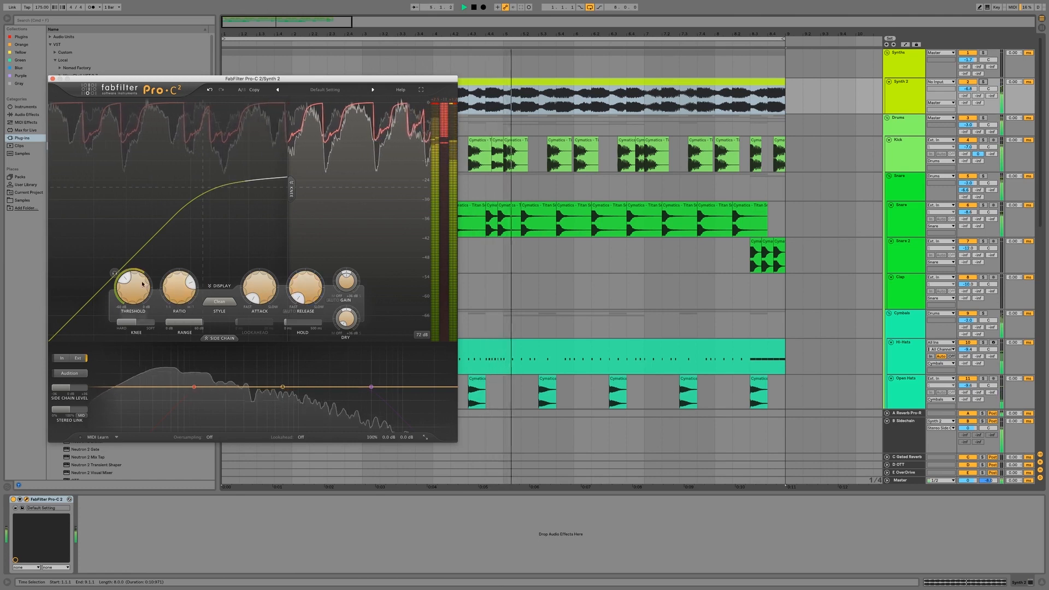
left_click_drag(127, 279, 130, 278)
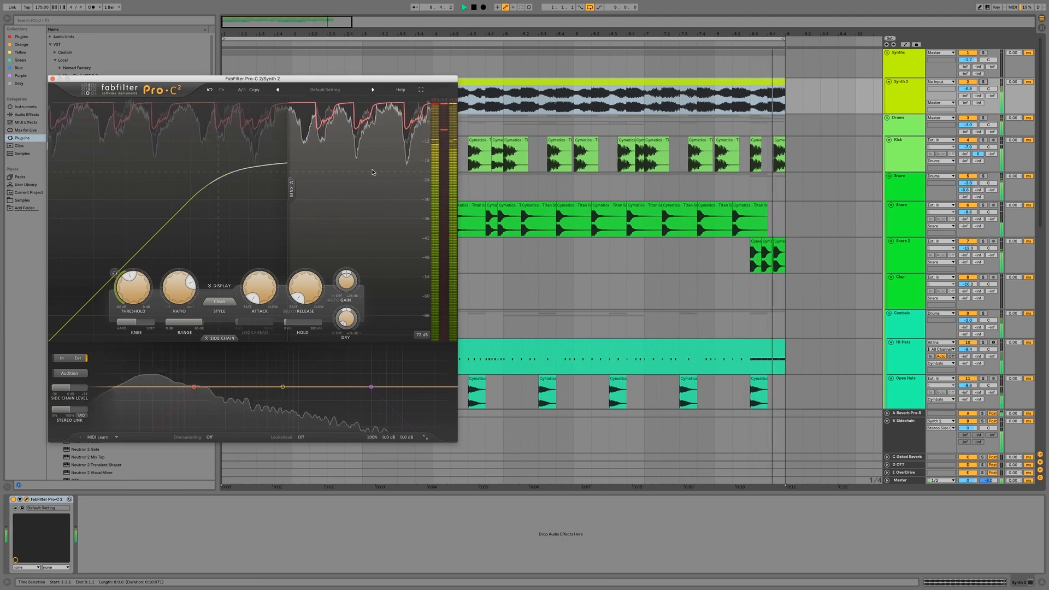
key("space")
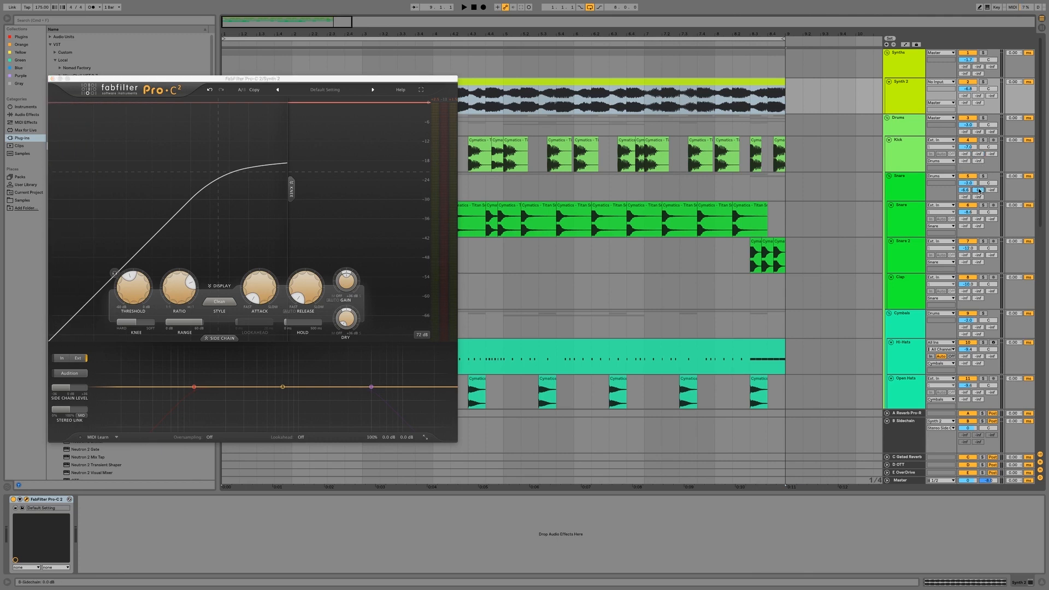
Lower the Pro-C 2 threshold while playing with the Snare group's Sidechain send at 0 dB, and reset that send
key("space")
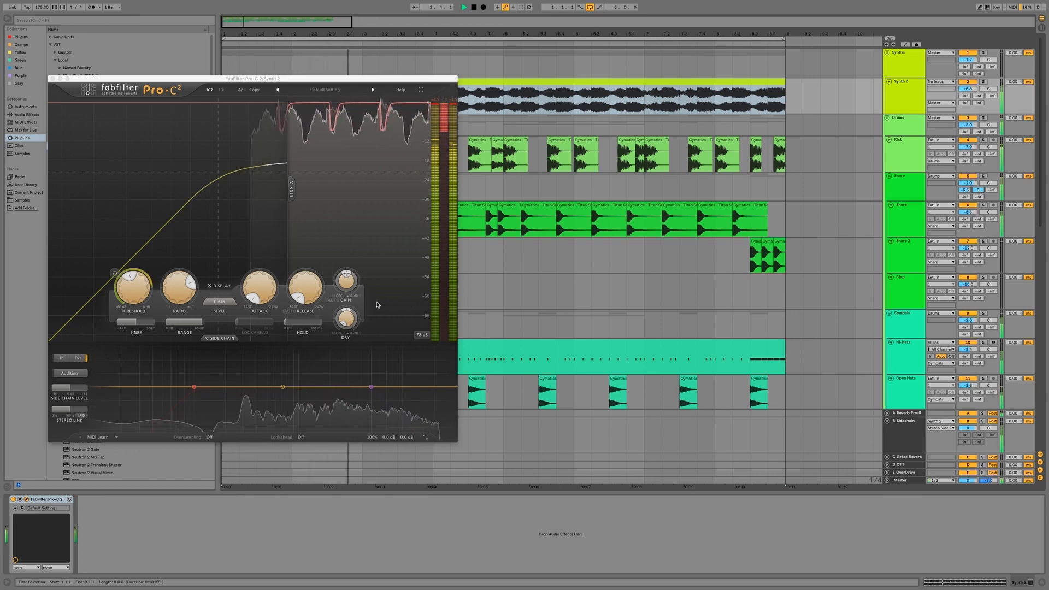
left_click_drag(130, 278, 122, 285)
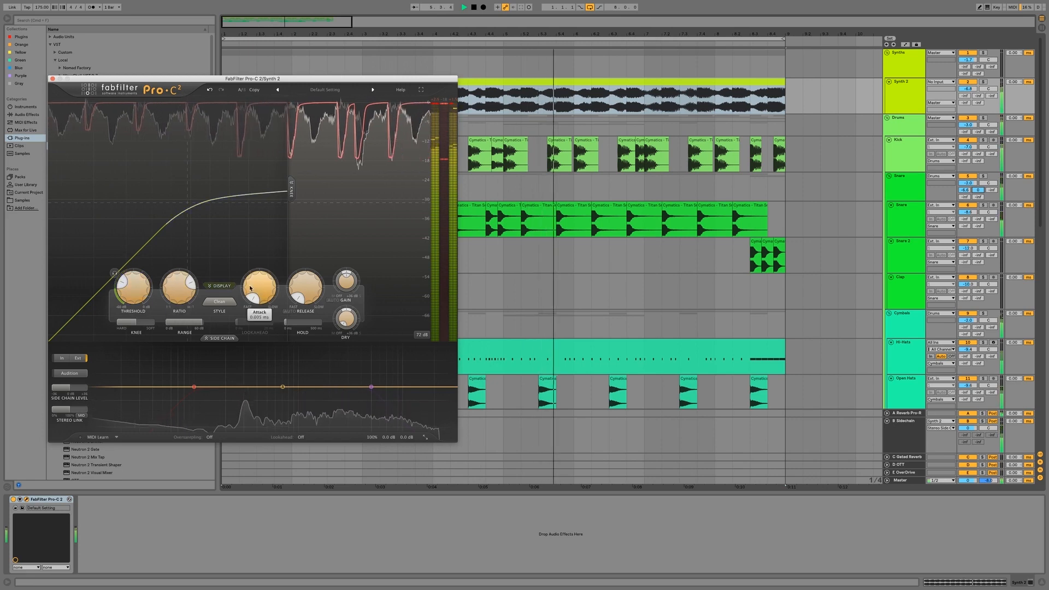
left_click_drag(122, 283, 123, 278)
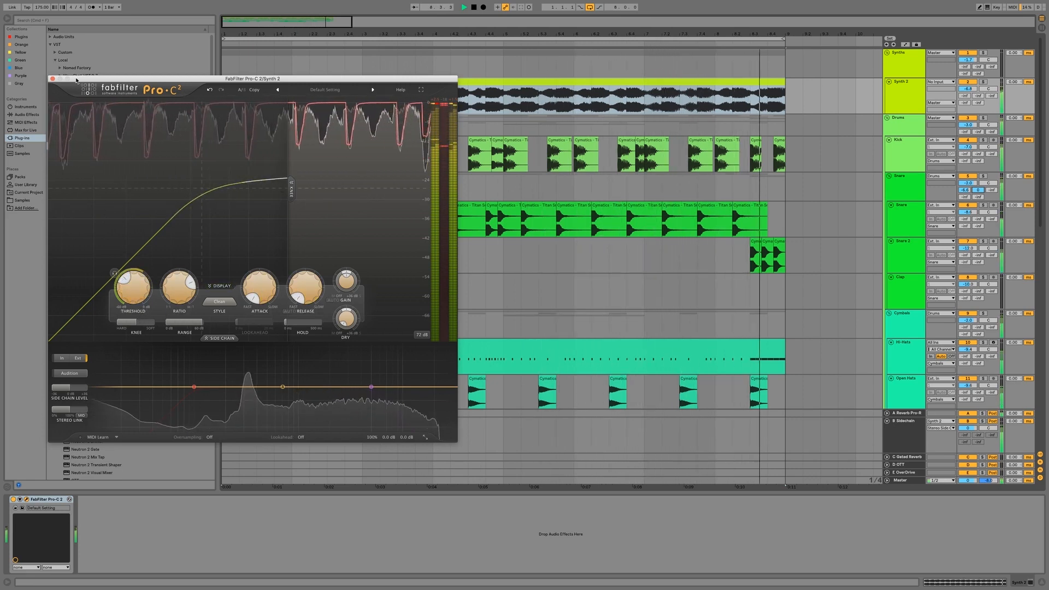
key("space")
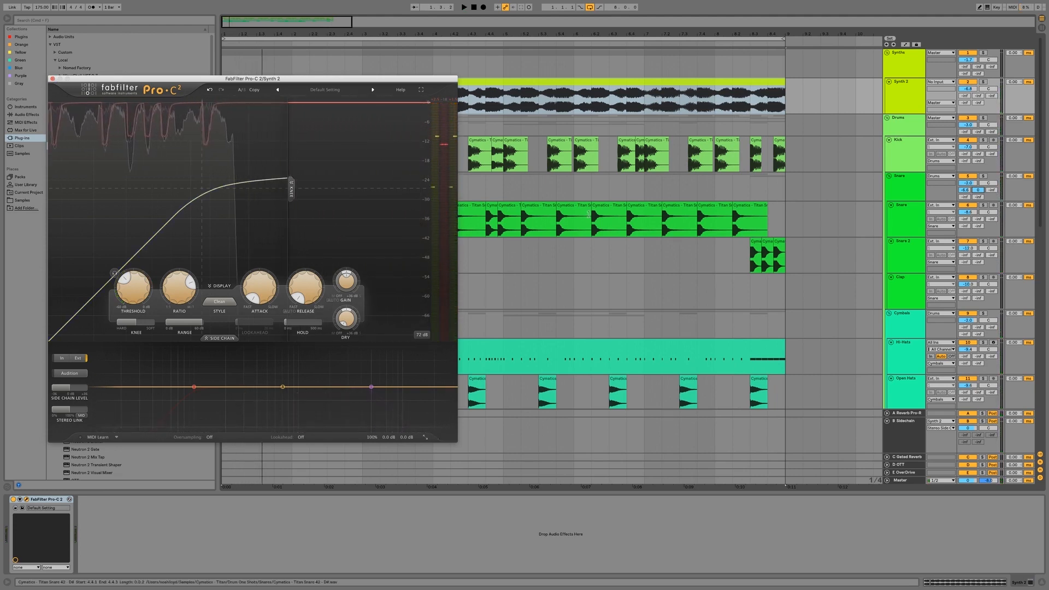
double_click(979, 191)
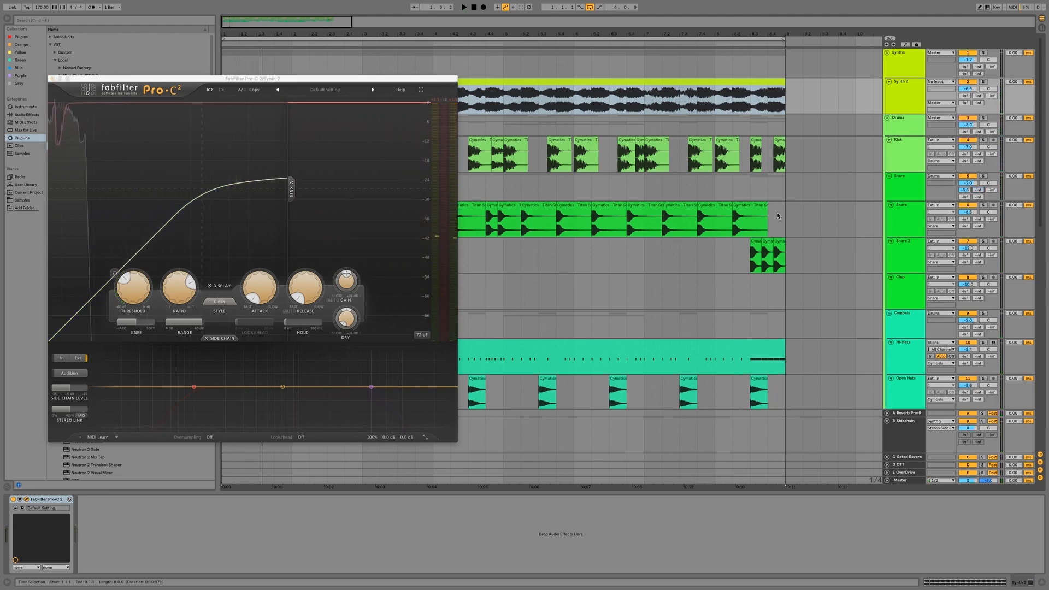
Replace Pro-C 2 on Synth 2 with FabFilter Pro-MB, and add a low-frequency band using the external side chain
left_click(51, 79)
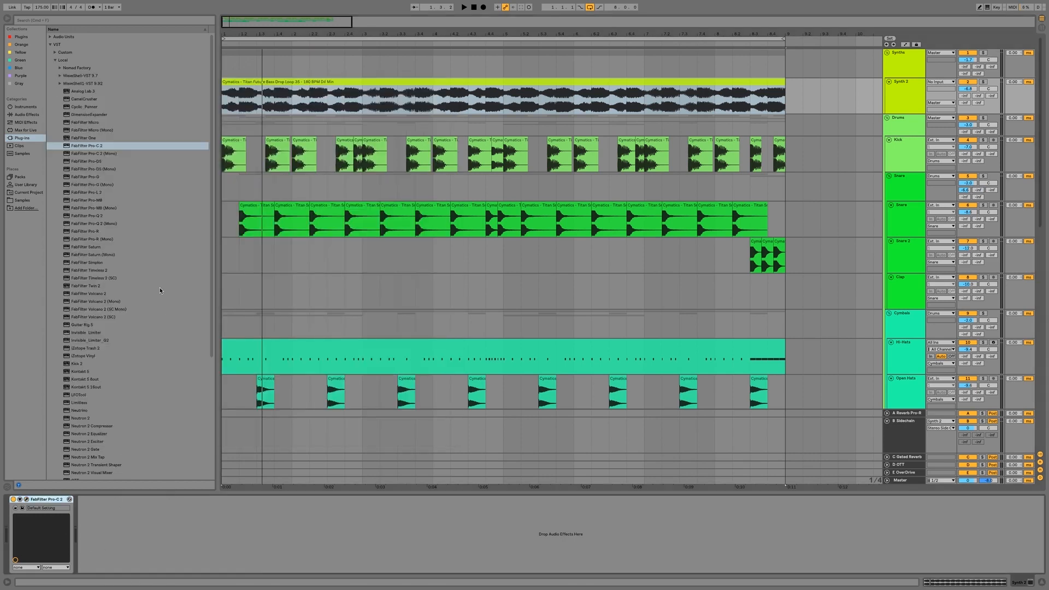
key("Delete")
left_click(91, 200)
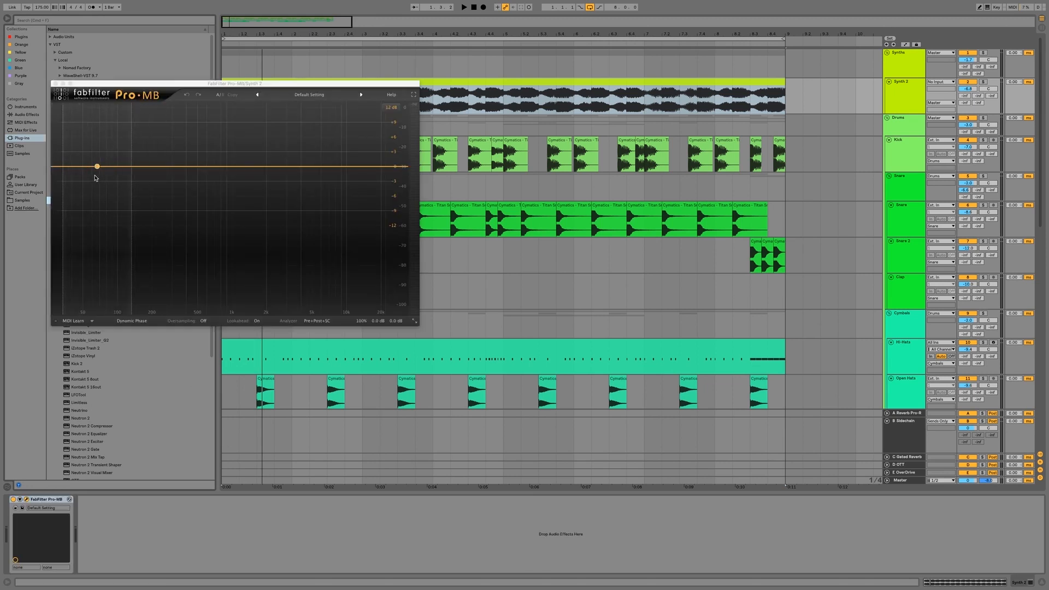
left_click(87, 174)
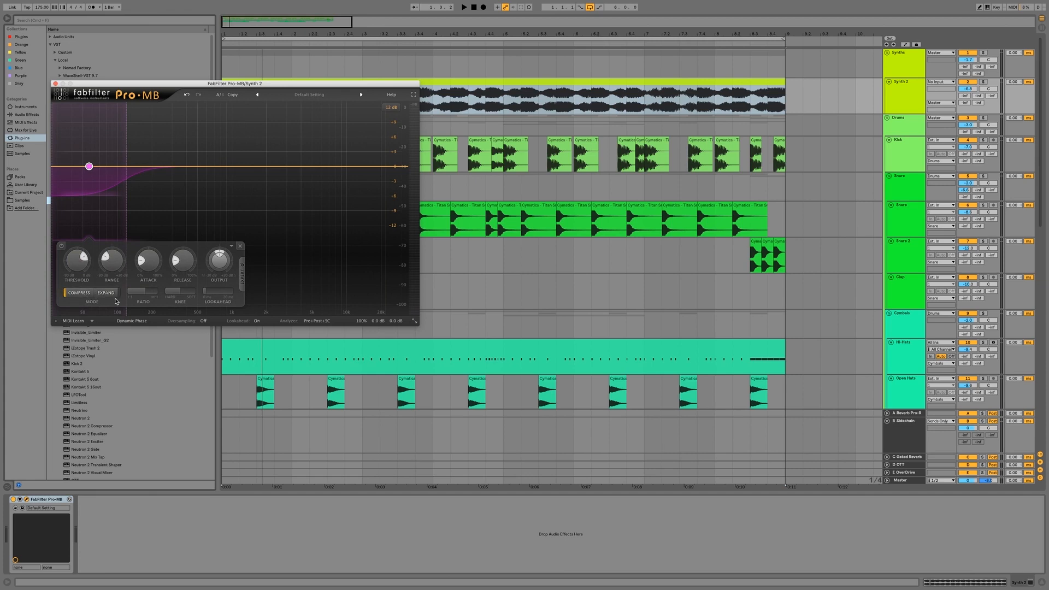
left_click(243, 271)
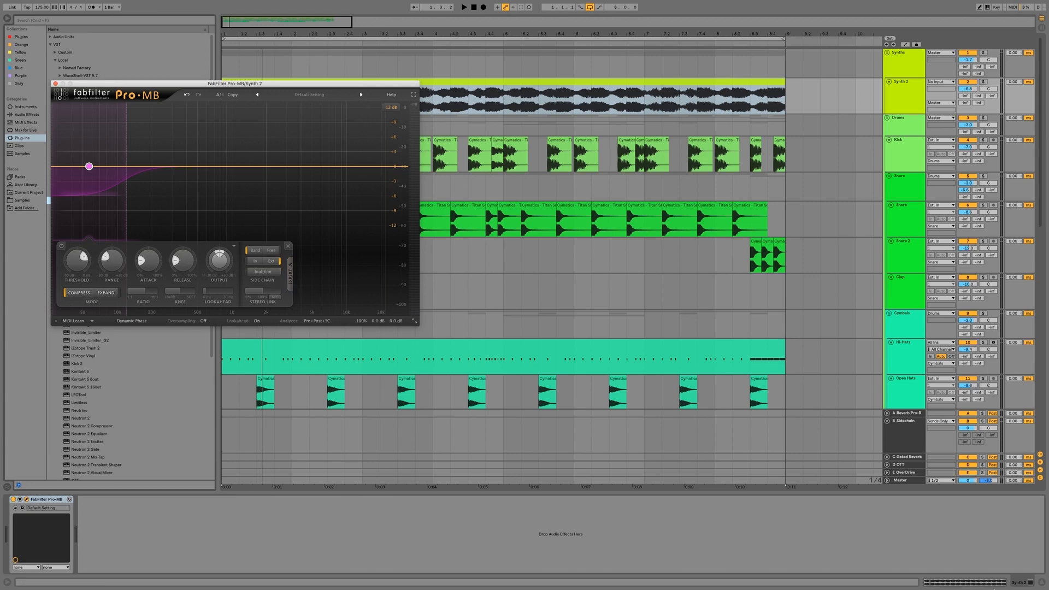
Route the Sidechain return track's output to Synth 2's stereo side chain input
left_click(910, 423)
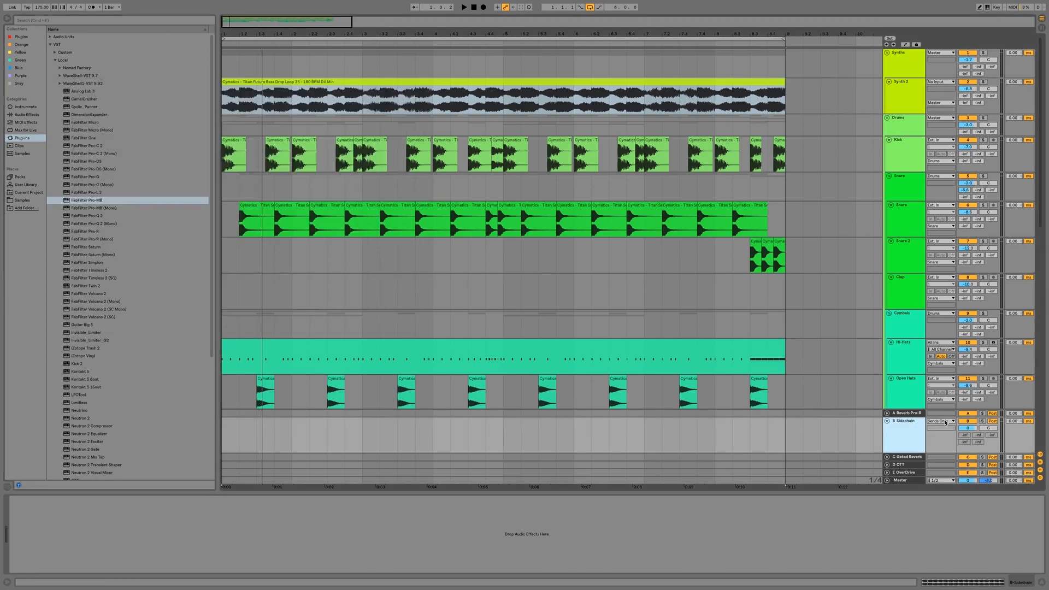
left_click(945, 422)
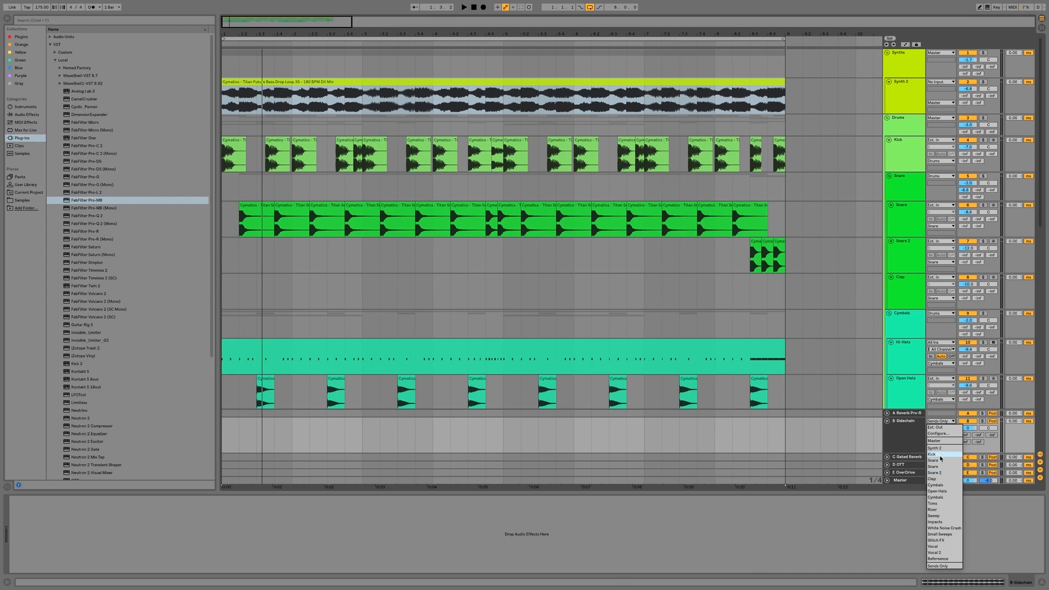
left_click(941, 448)
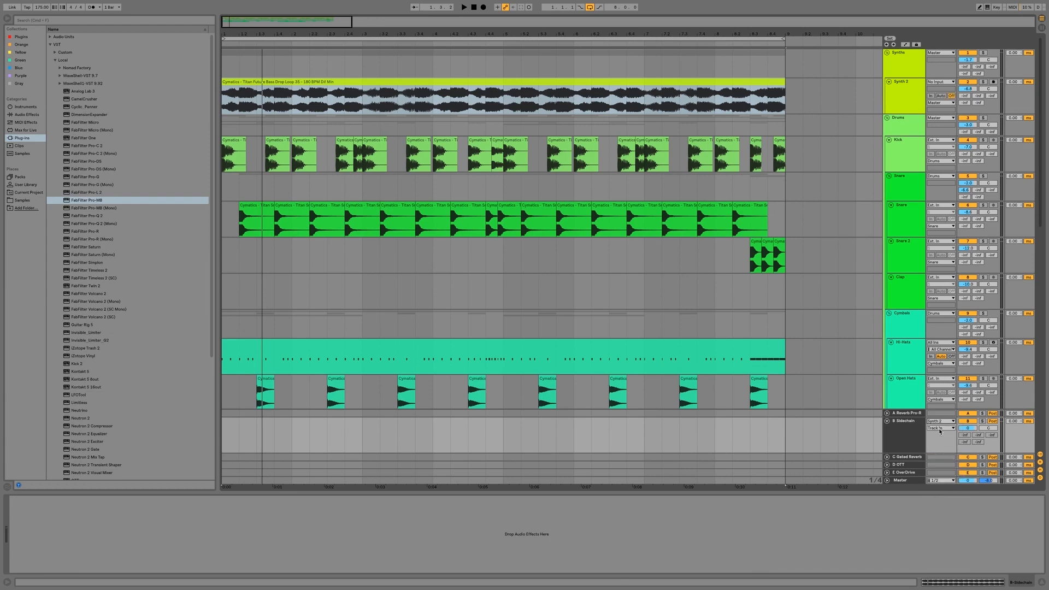
left_click(941, 429)
left_click(949, 442)
During playback, raise the Kick's Sidechain send to 0 dB and extend Pro-MB's low band upward on Synth 2
key("space")
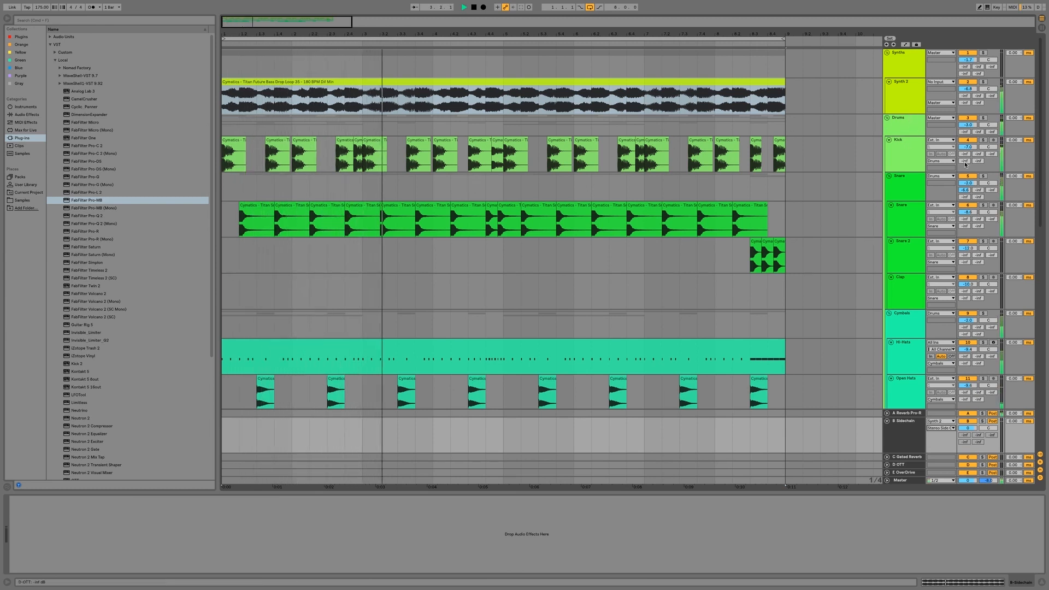
left_click_drag(976, 155, 976, 82)
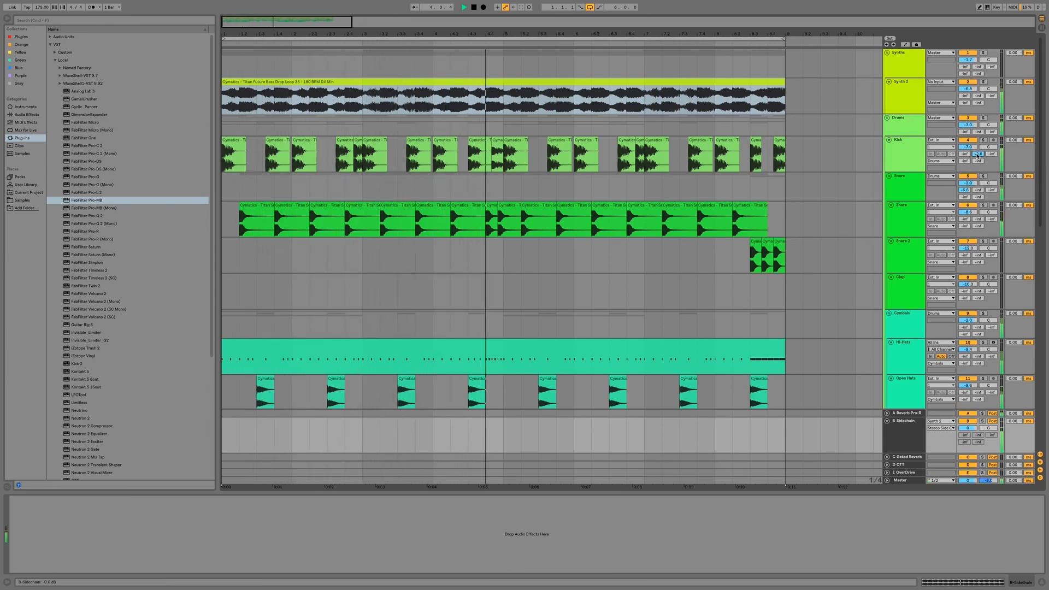
left_click(902, 99)
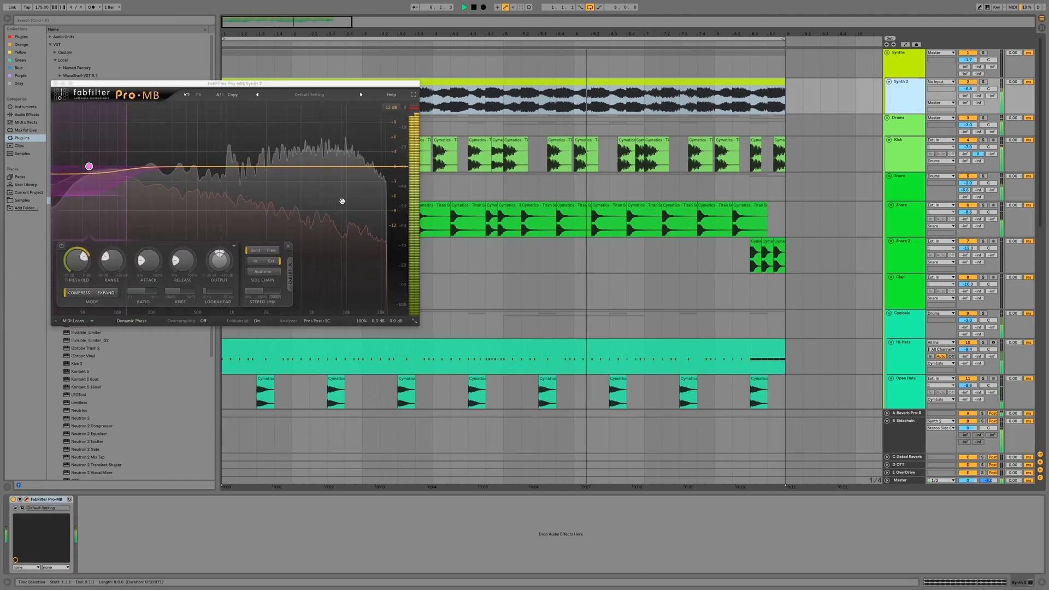
left_click_drag(125, 166, 157, 168)
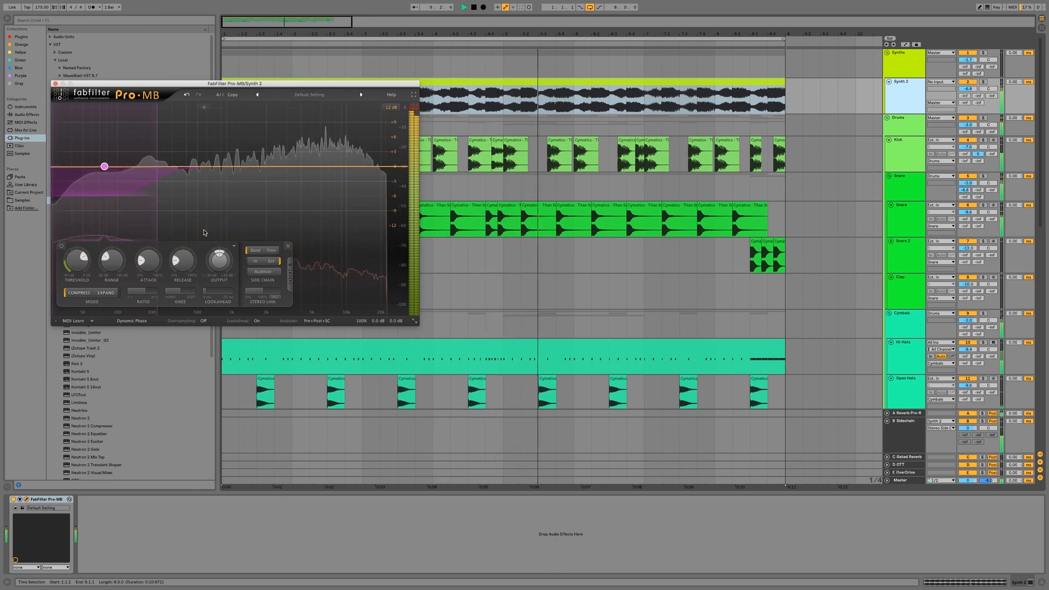
key("space")
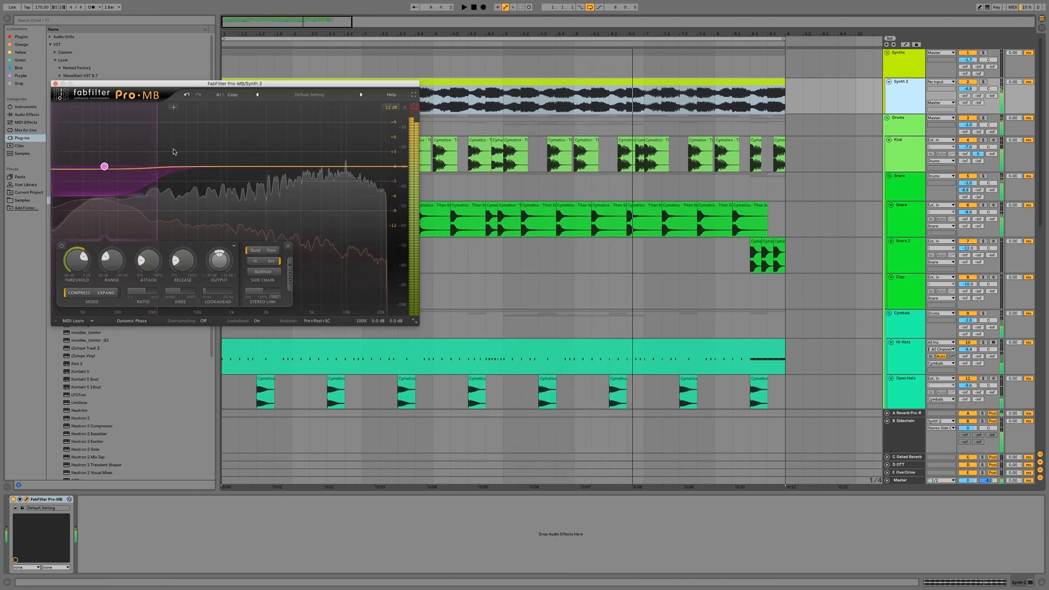
Add a second Pro-MB band directly above the low band, and raise the Snare track's Sidechain send to 0 dB
left_click(172, 146)
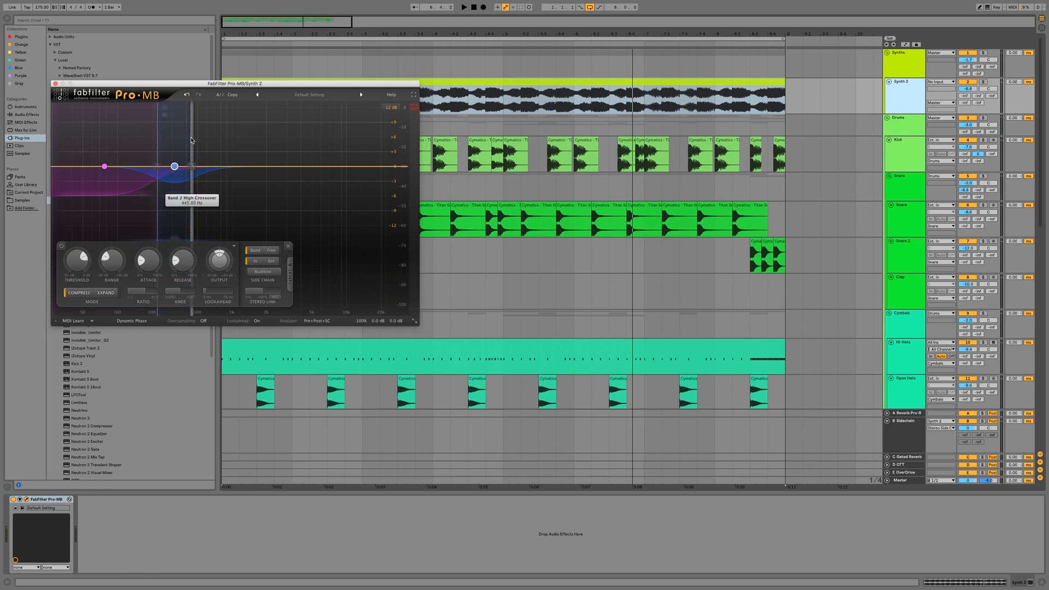
left_click_drag(210, 142, 215, 144)
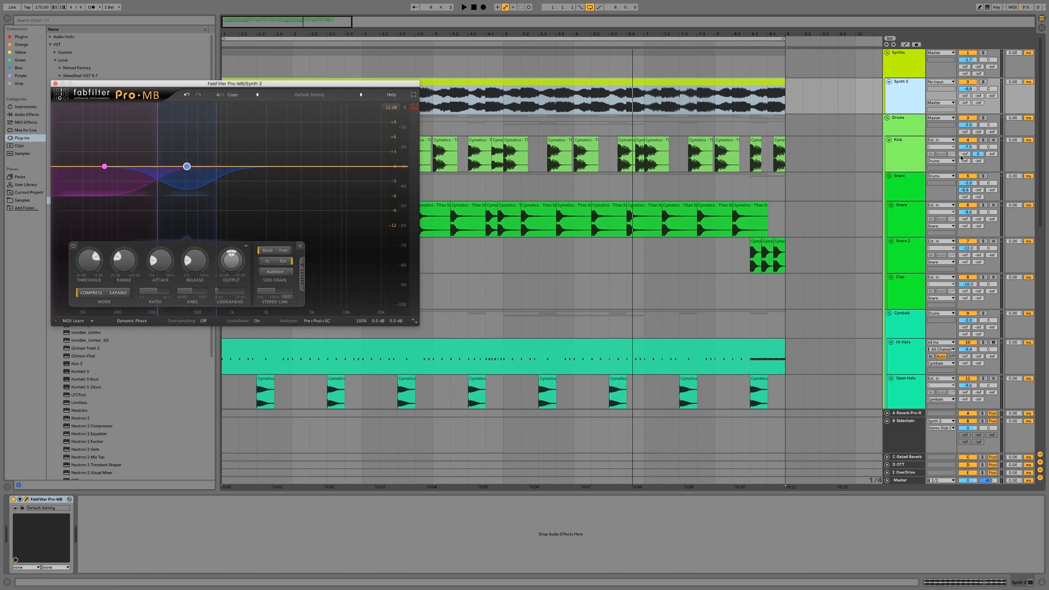
left_click_drag(976, 217, 977, 215)
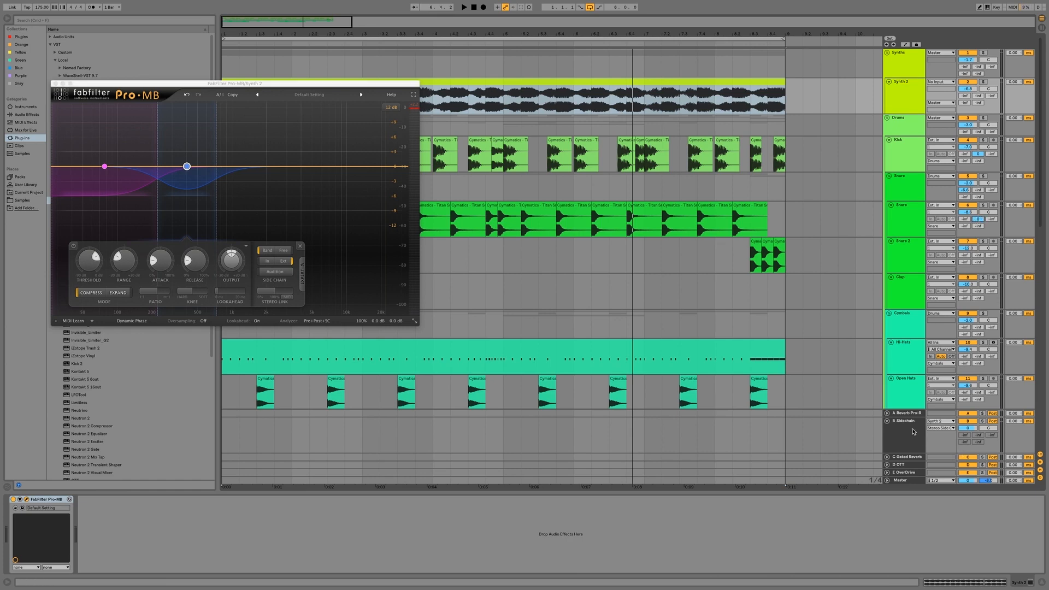
left_click(933, 428)
left_click(908, 431)
During playback, extend band 2 up to about 890 Hz, lower its threshold and set its range to -7.10 dB
key("space")
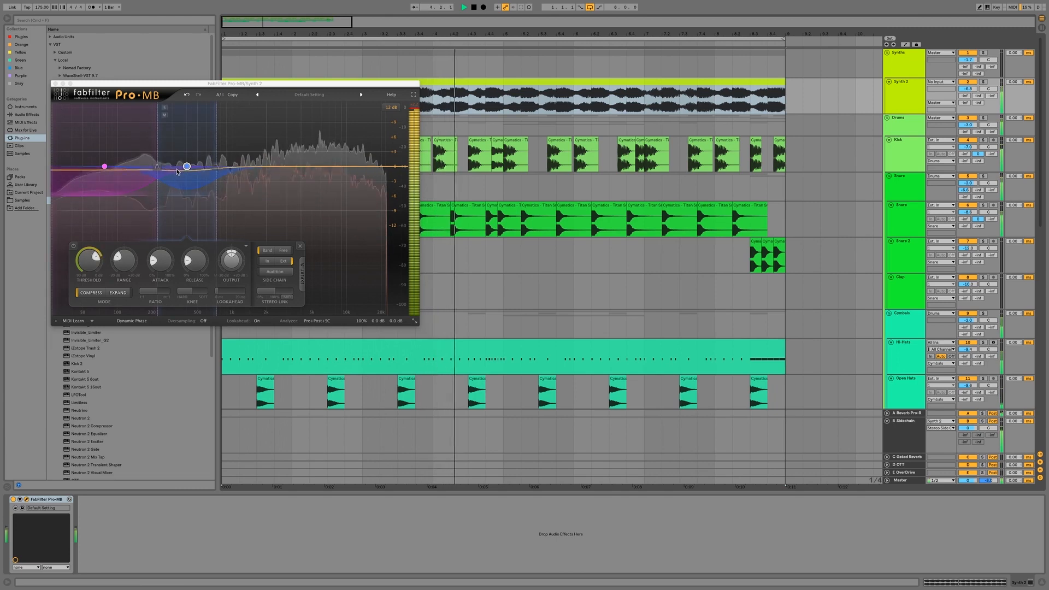
left_click_drag(218, 173, 227, 173)
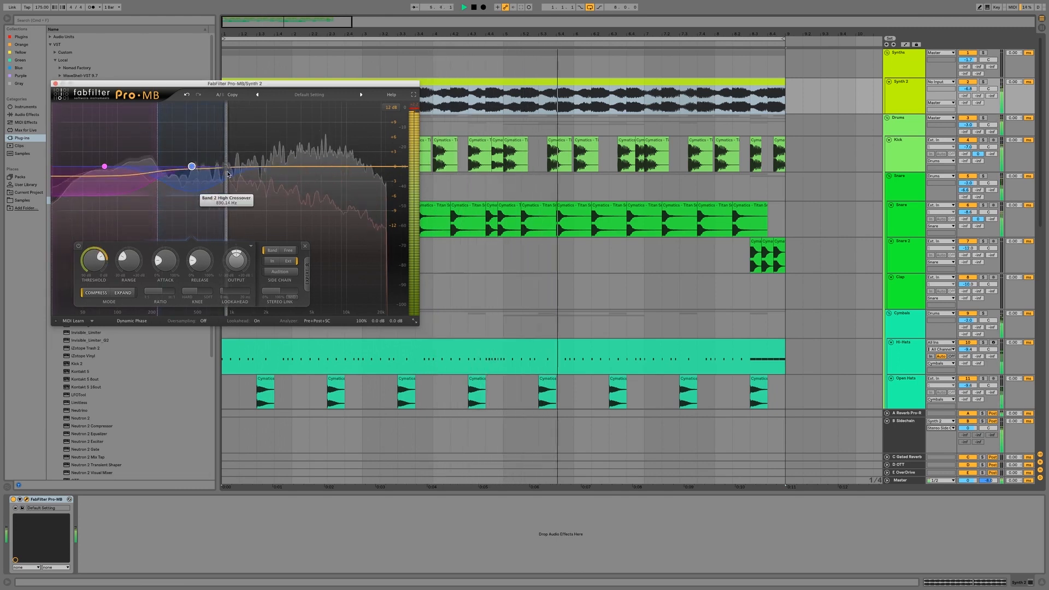
left_click_drag(107, 269, 87, 247)
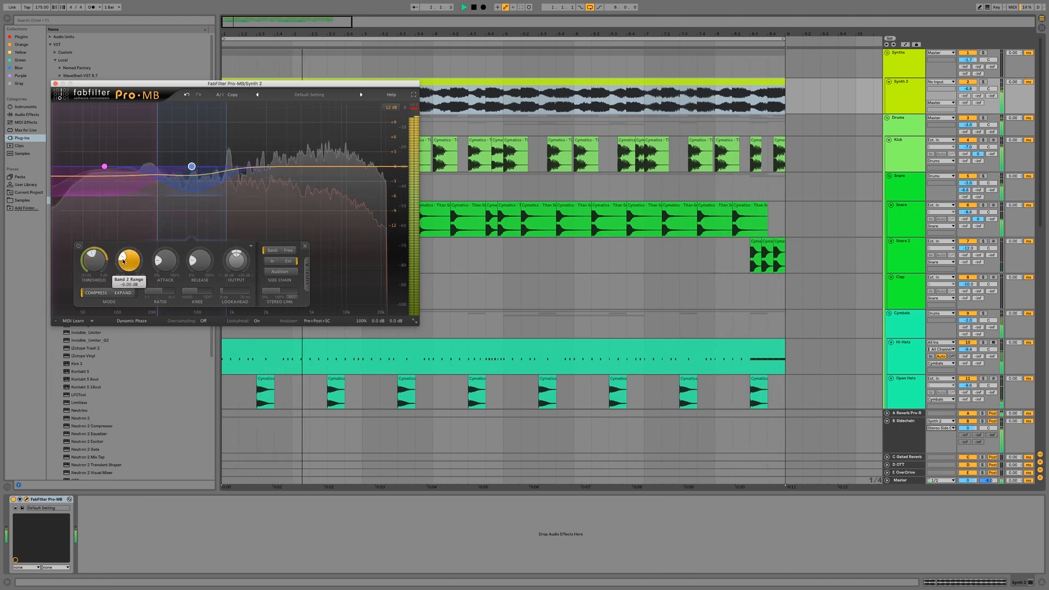
left_click_drag(124, 262, 122, 269)
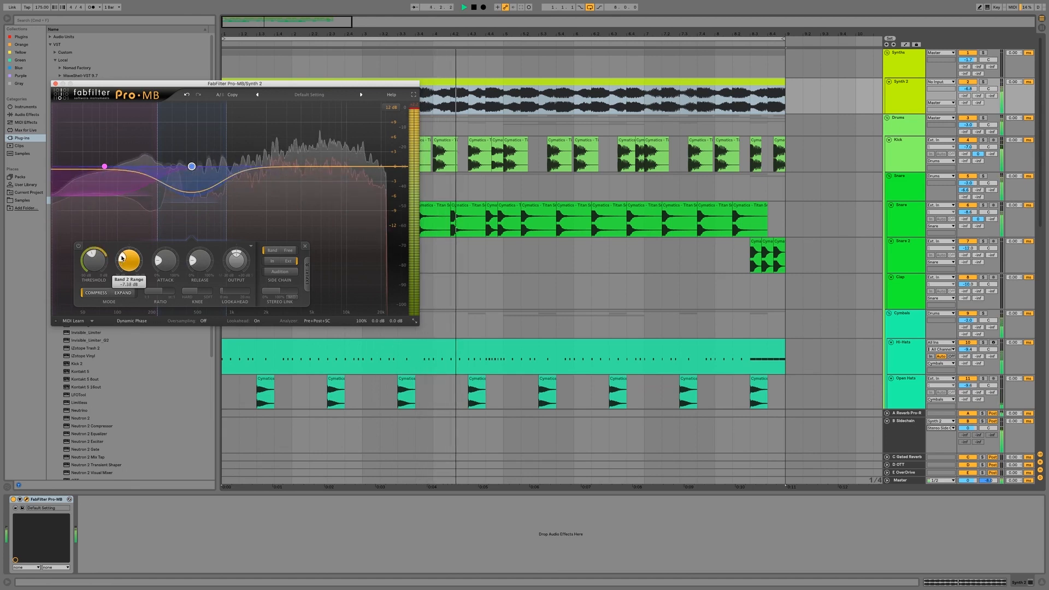
Shorten band 1's attack, set its range to about -5.2 dB, reduce band 2's range, and stop playback
left_click(127, 190)
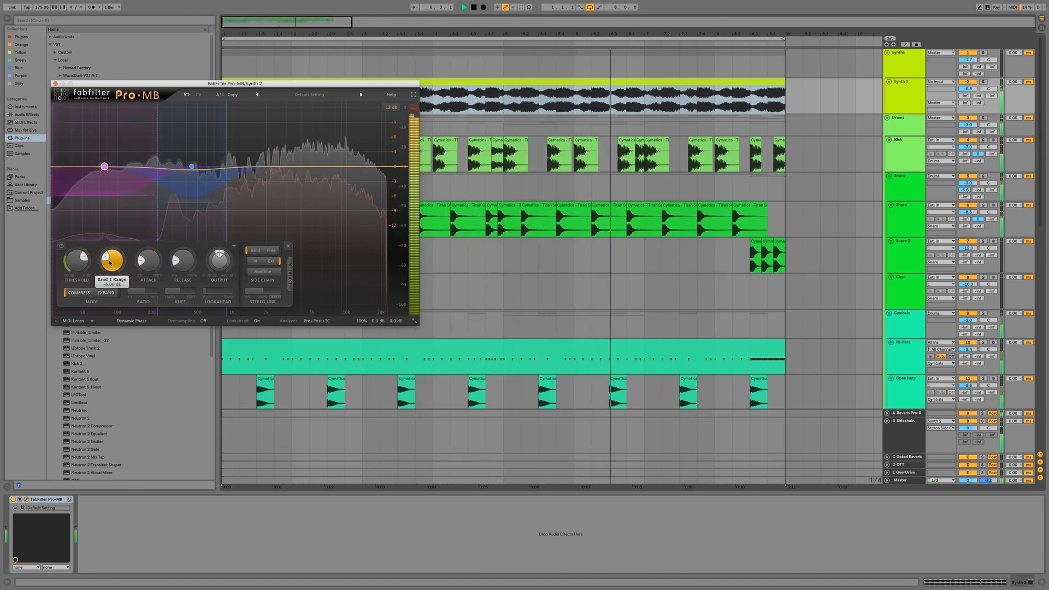
left_click_drag(110, 262, 129, 263)
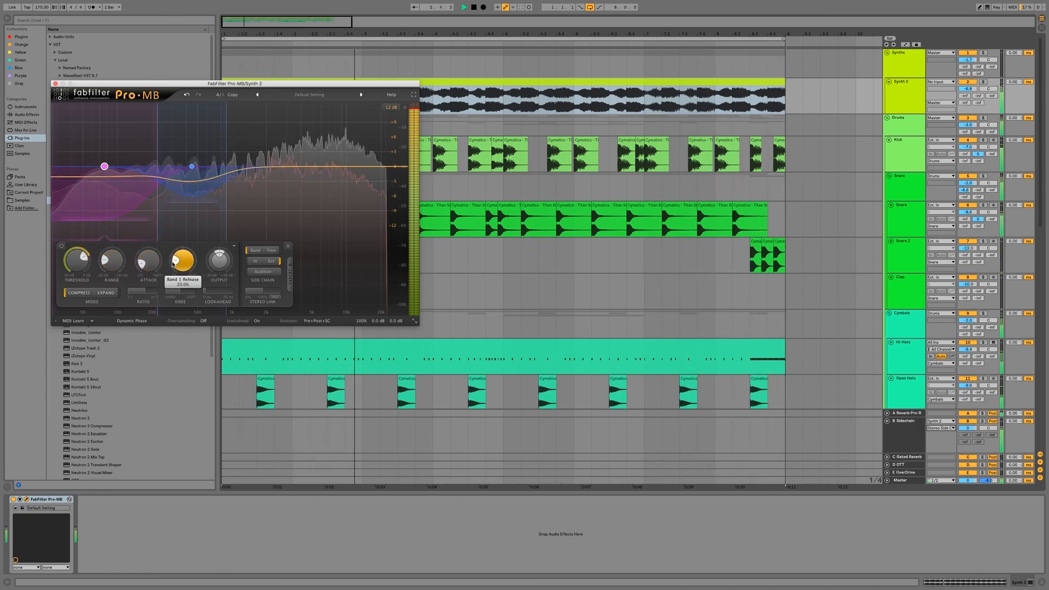
left_click(189, 197)
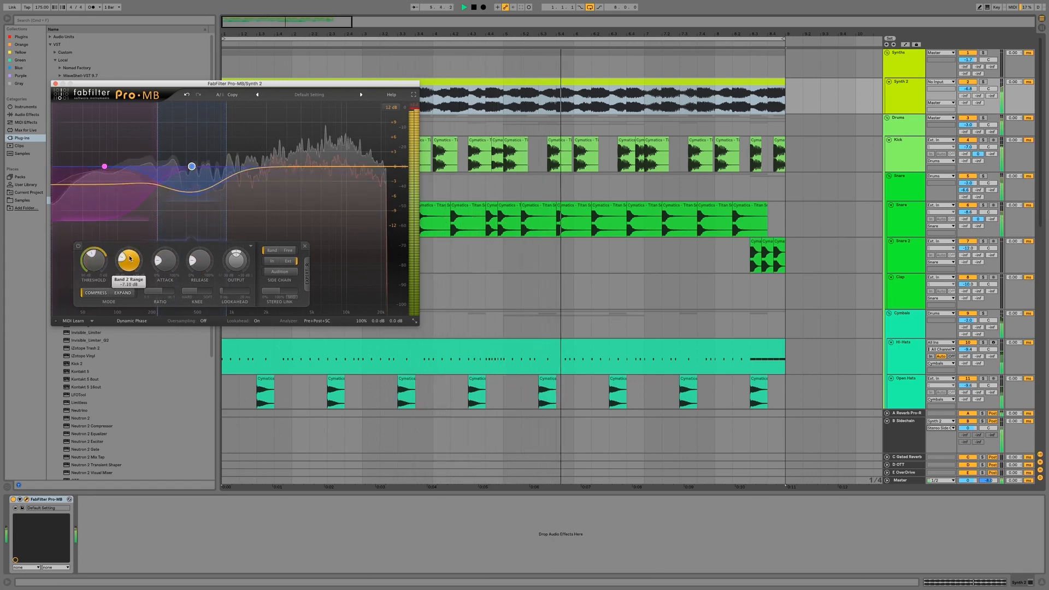
left_click_drag(130, 261, 107, 251)
left_click(103, 195)
key("space")
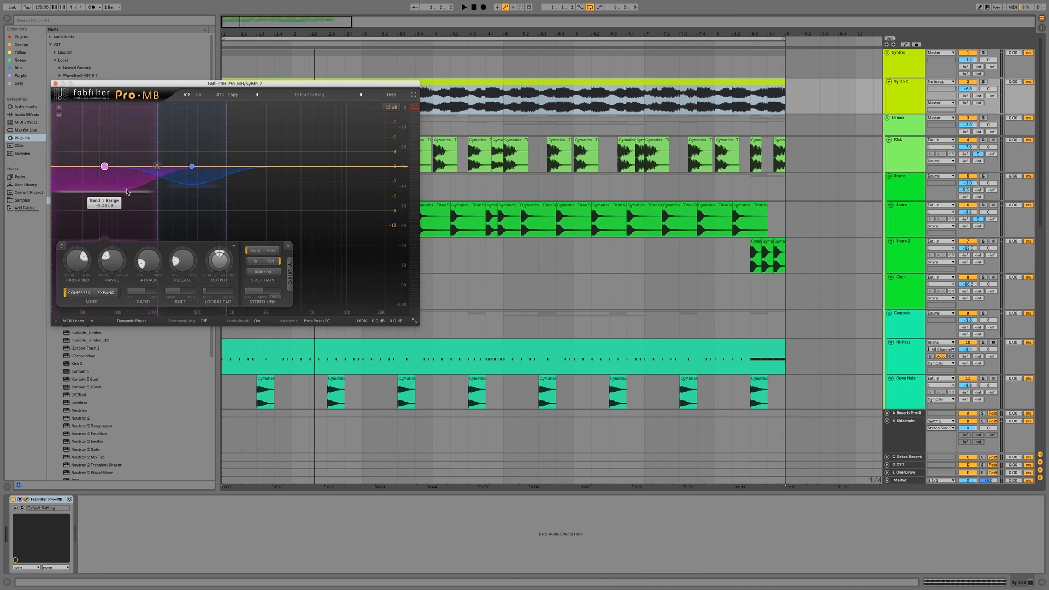
Restart playback and raise band 2's threshold to about -23 dB
key("space")
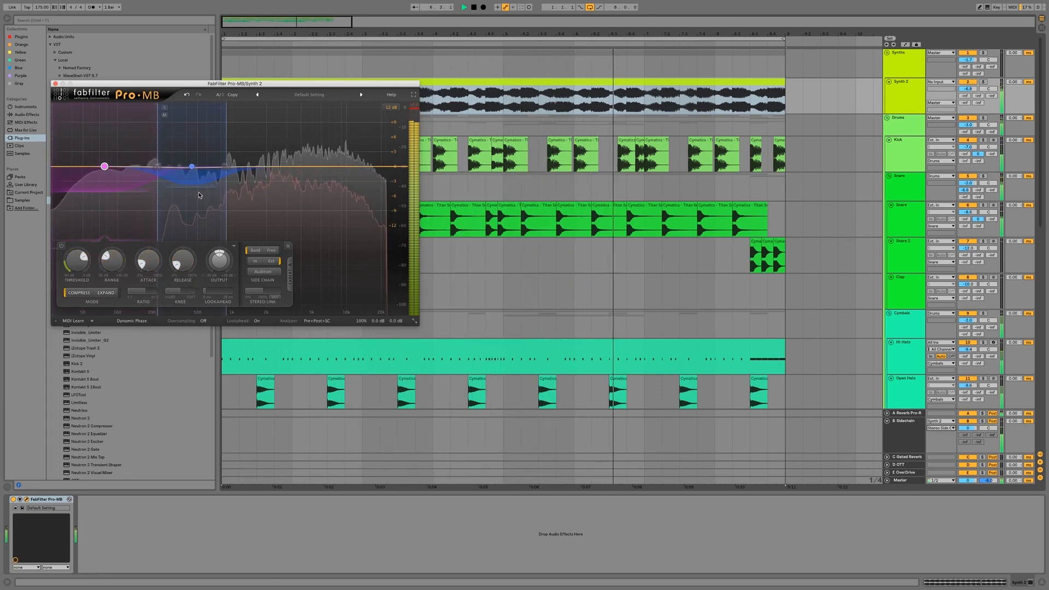
left_click(192, 166)
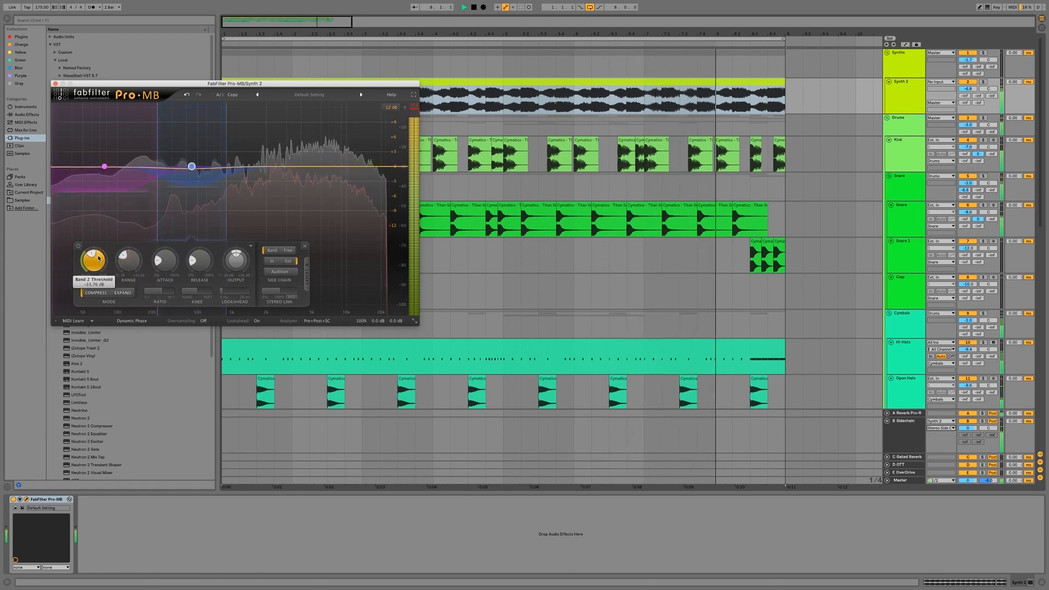
left_click_drag(97, 258, 97, 258)
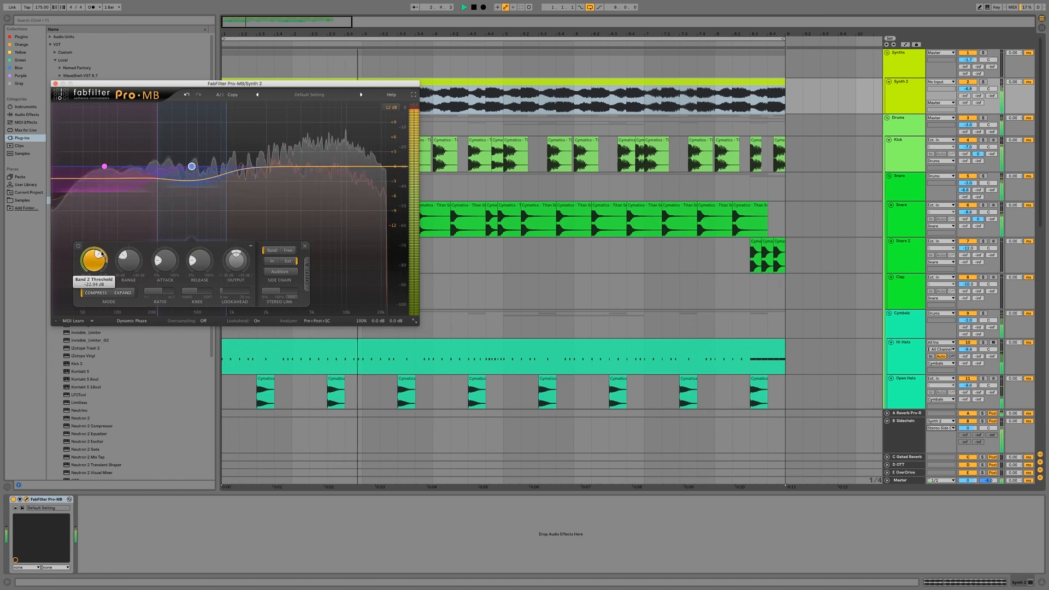
Shorten band 2's attack and release, raise its high crossover further, and stop playback
left_click_drag(192, 262, 193, 267)
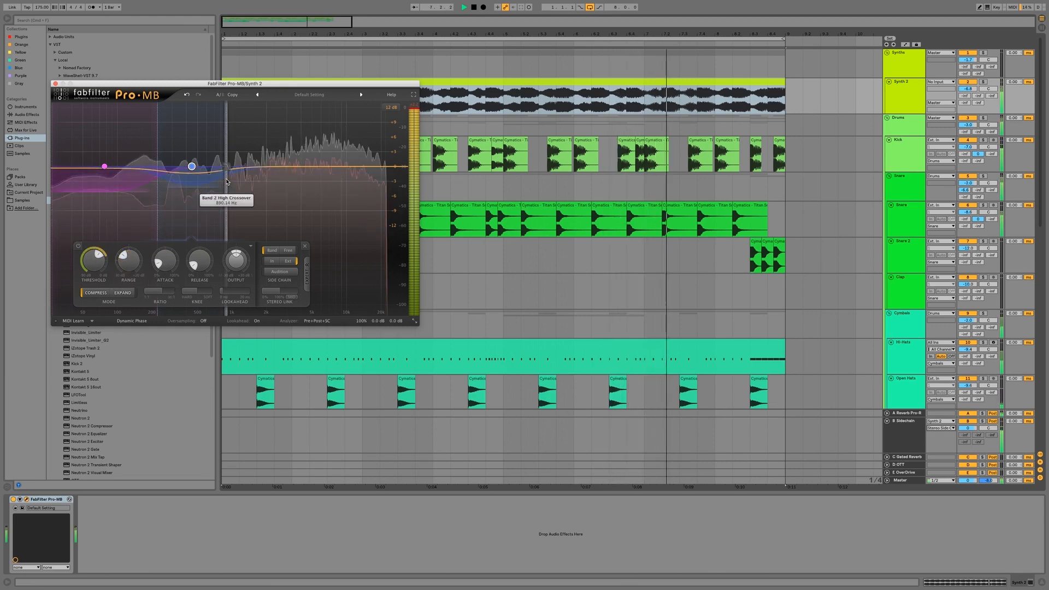
left_click_drag(227, 182, 238, 182)
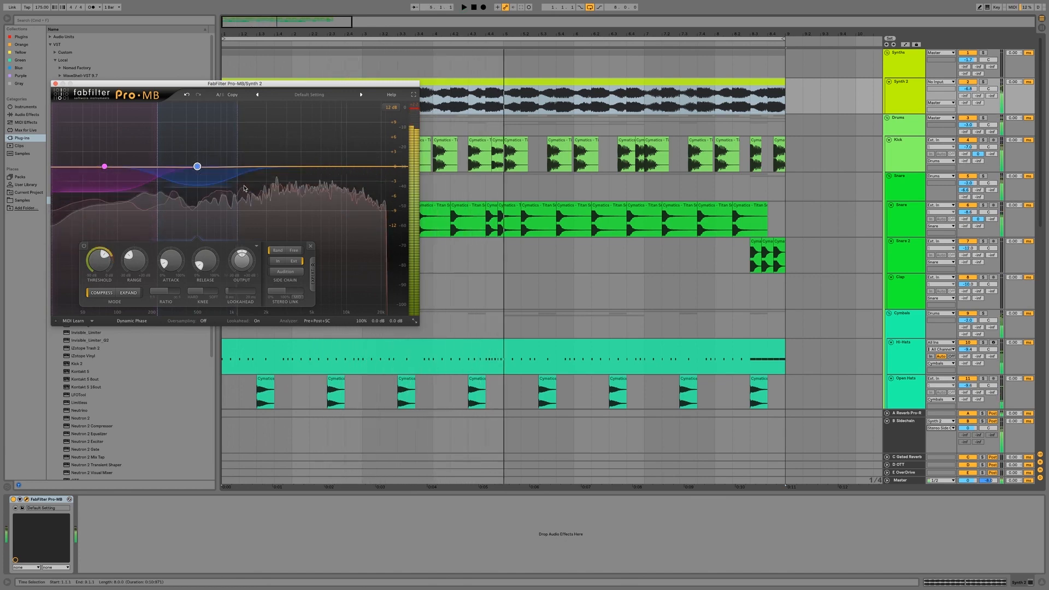
key("space")
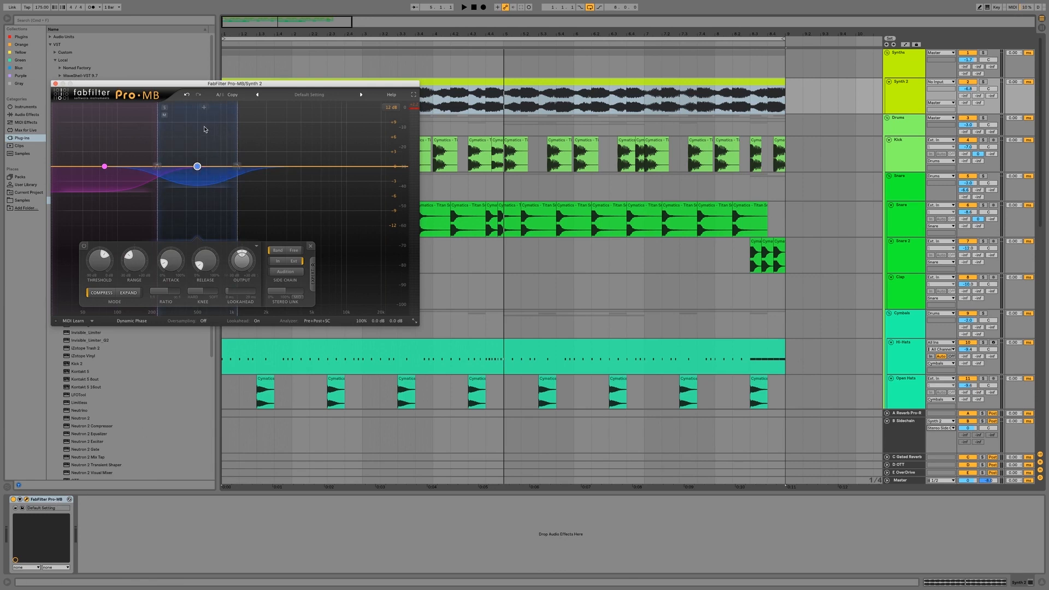
Remove band 2 from Pro-MB and play the mix briefly with only the low band active
left_click(310, 247)
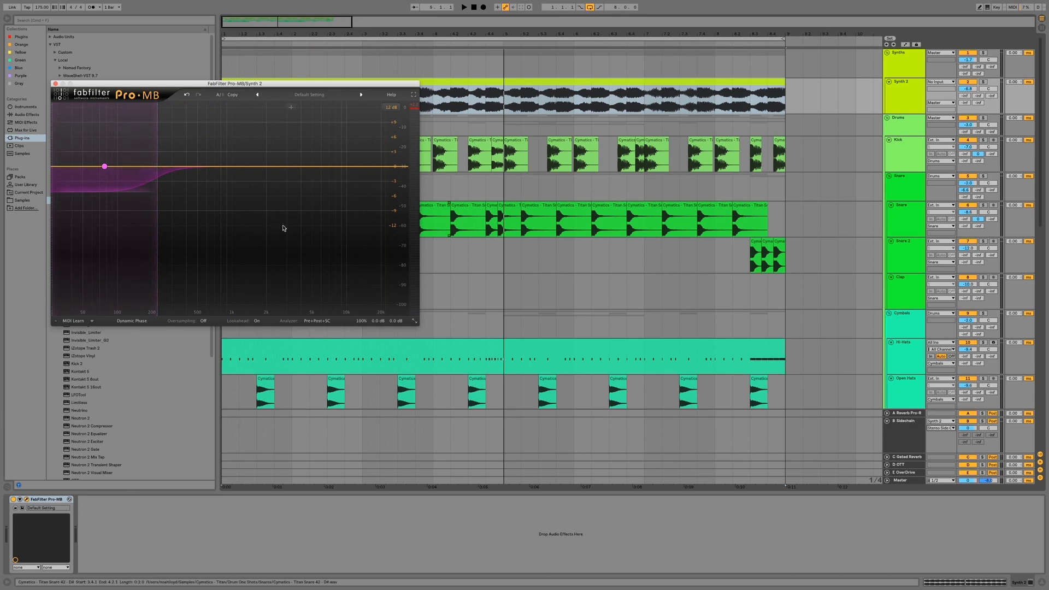
key("space")
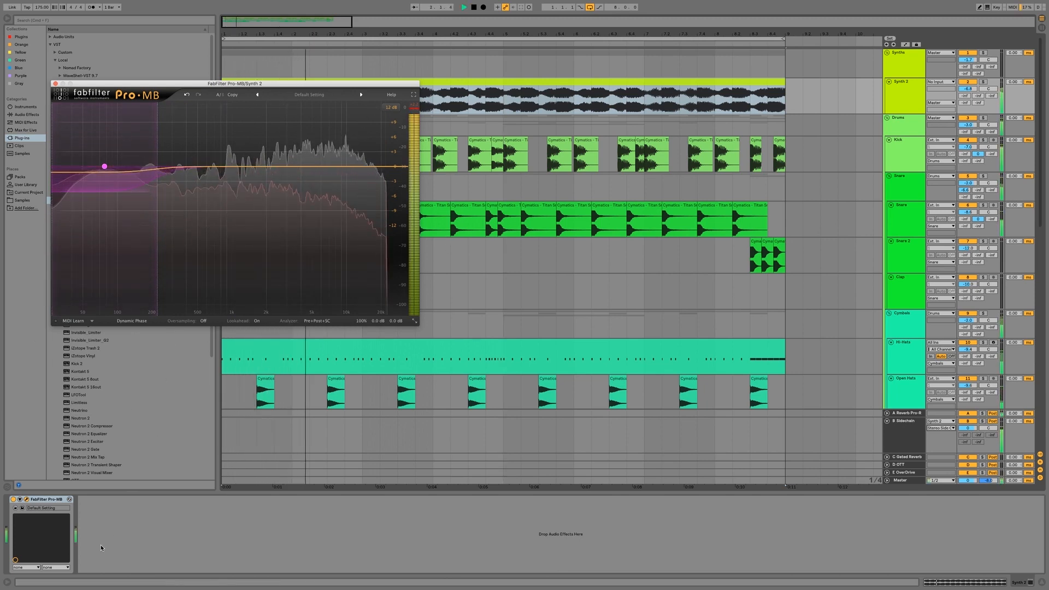
key("space")
Load a second Pro-MB on Synth 2 and add a band centred at about 343 Hz
left_click_drag(93, 83, 256, 89)
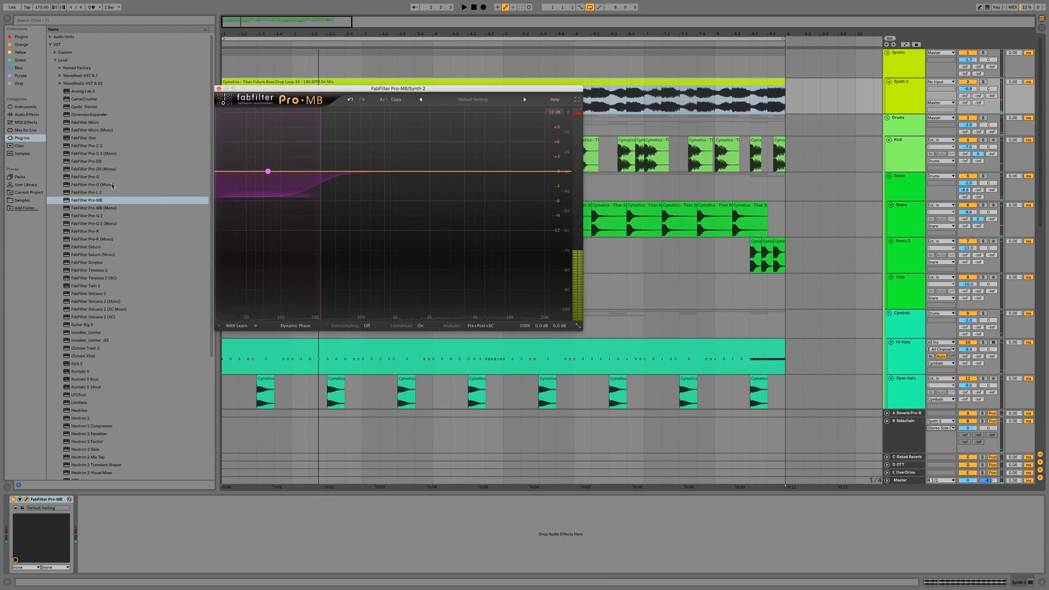
left_click(98, 202)
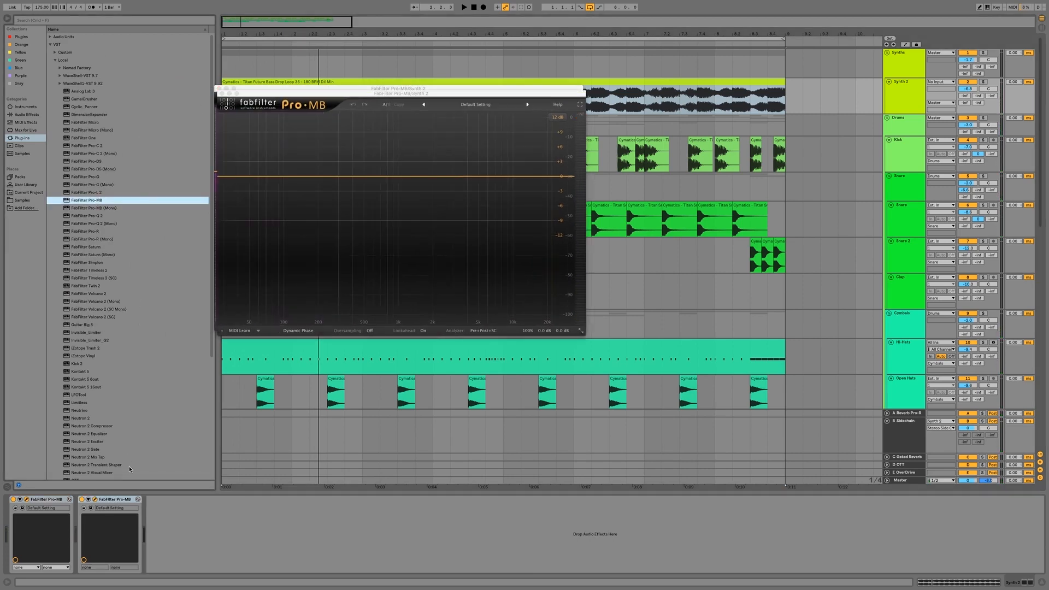
left_click(353, 177)
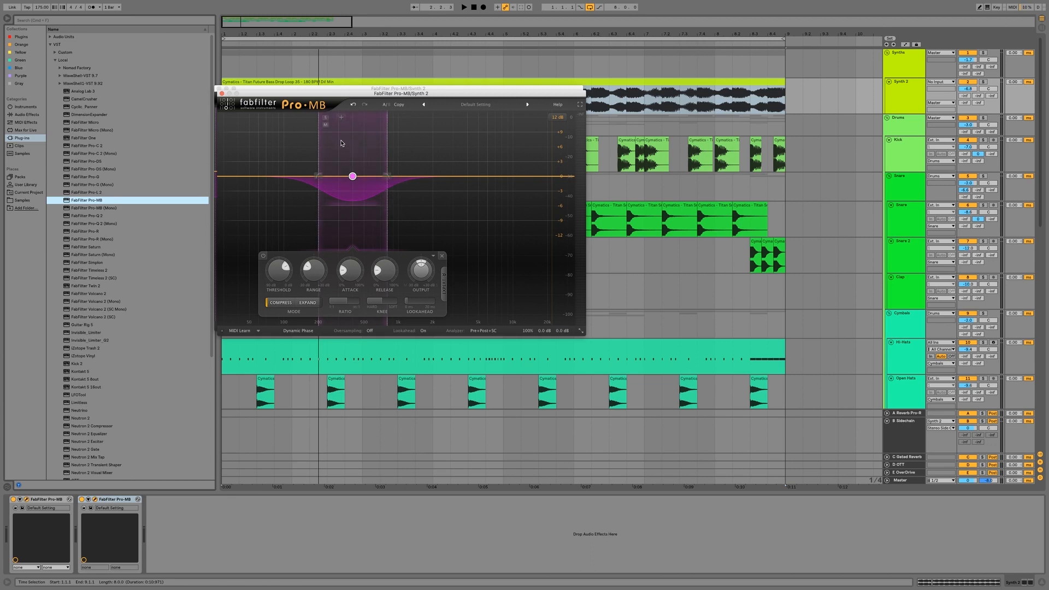
left_click_drag(352, 177, 345, 177)
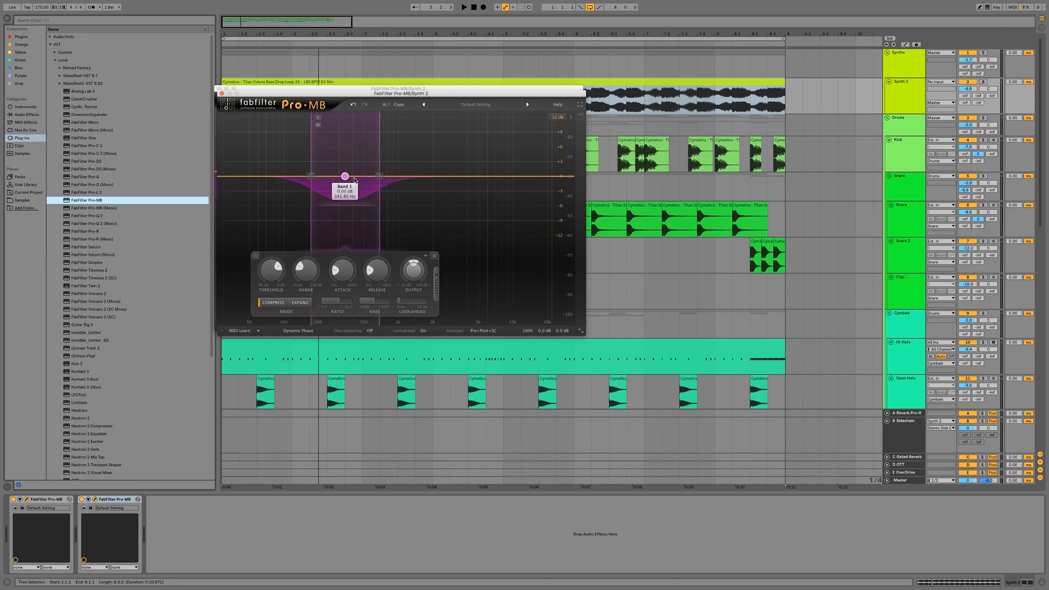
Open the side chain settings of the second Pro-MB's band and switch its trigger source to external
key("space")
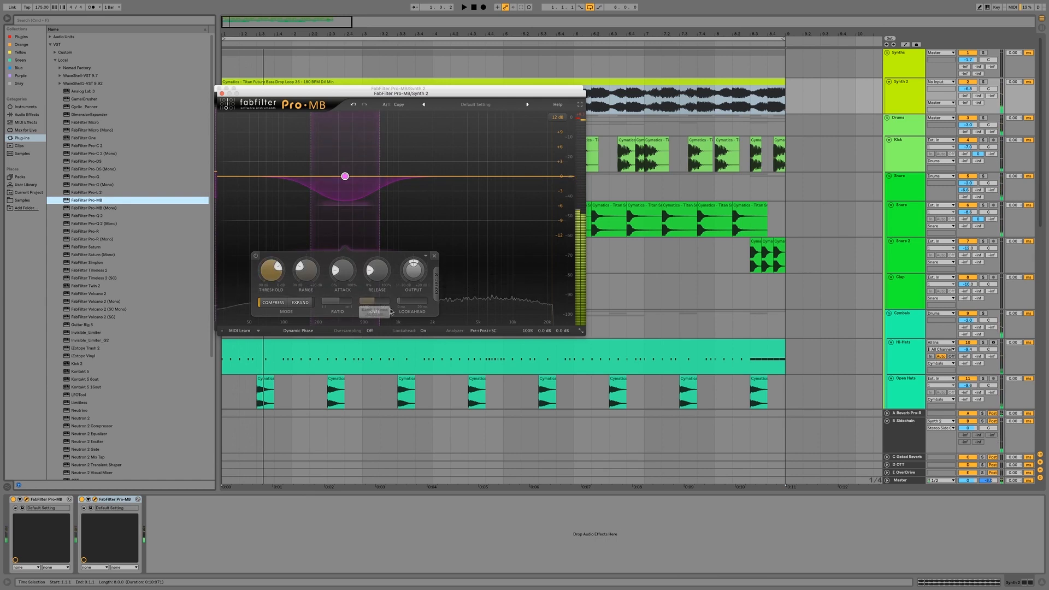
left_click(436, 283)
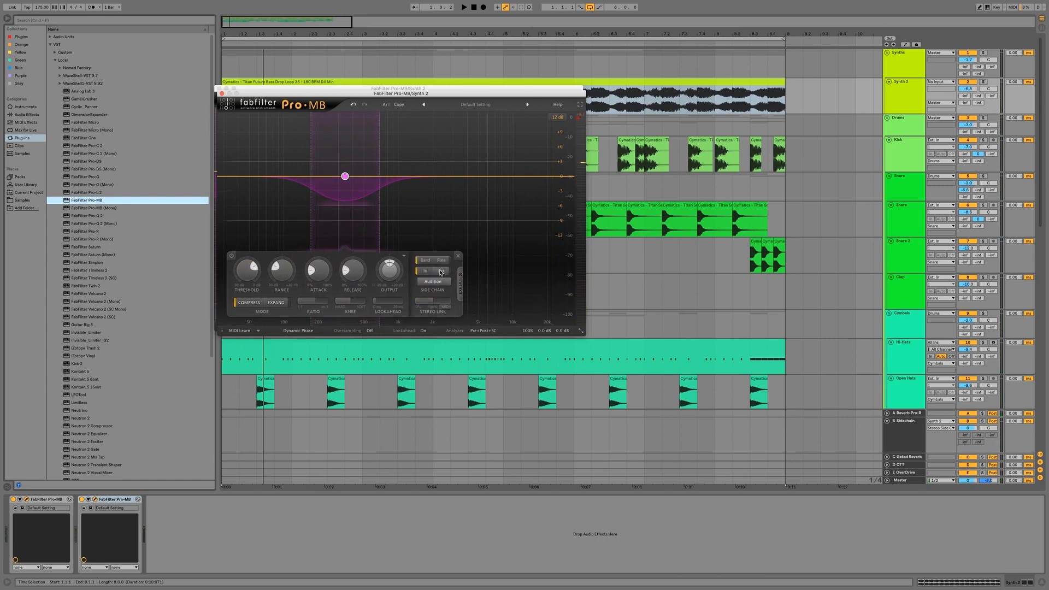
left_click(934, 428)
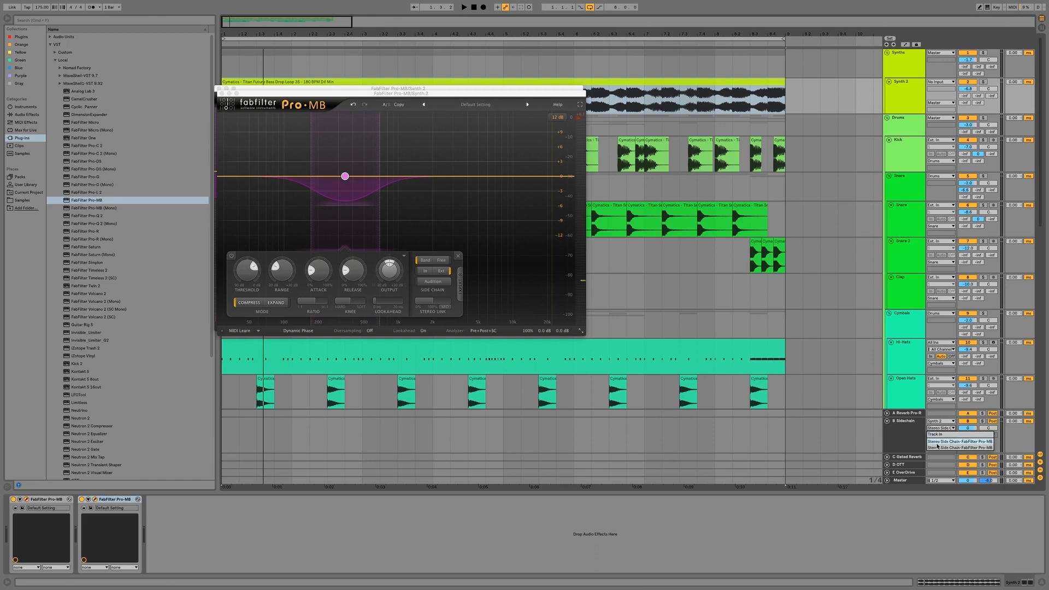
left_click(938, 449)
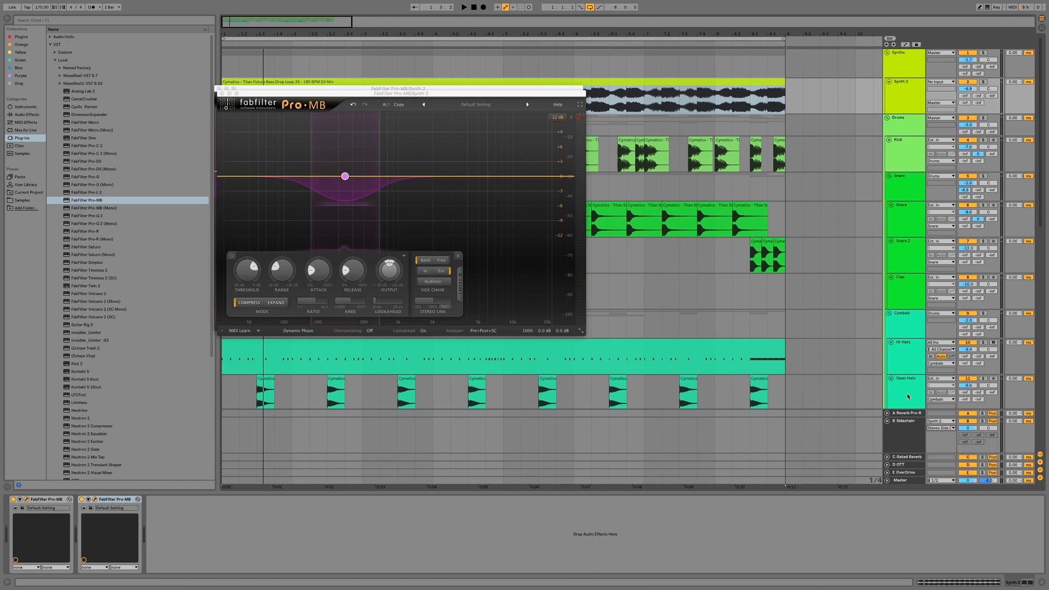
left_click(936, 429)
left_click(941, 443)
Insert another return track below Sidechain, name it Sidechain Snare and colour it dark grey
left_click(906, 425)
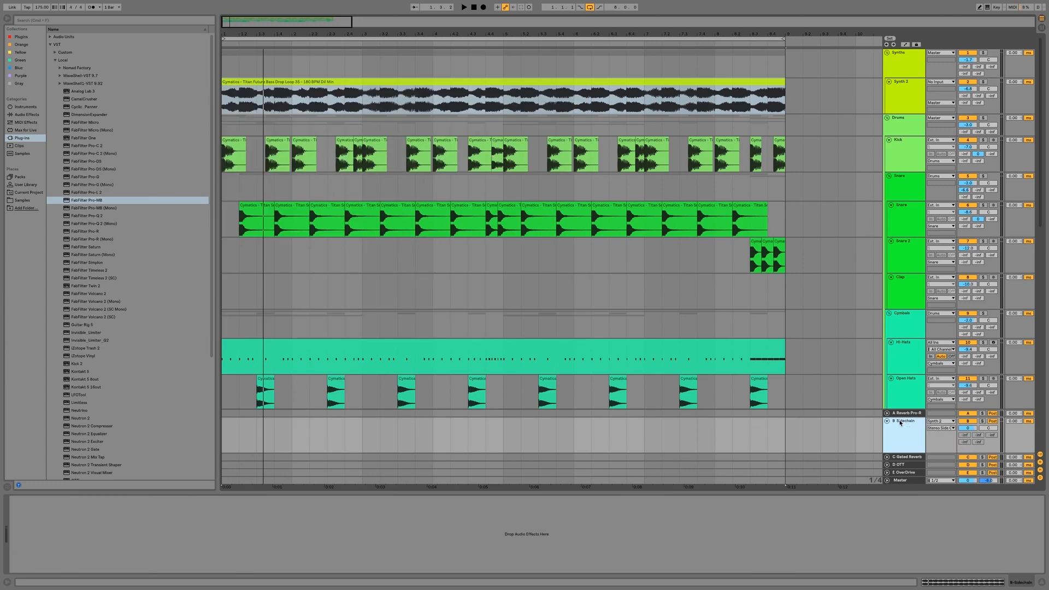
right_click(902, 424)
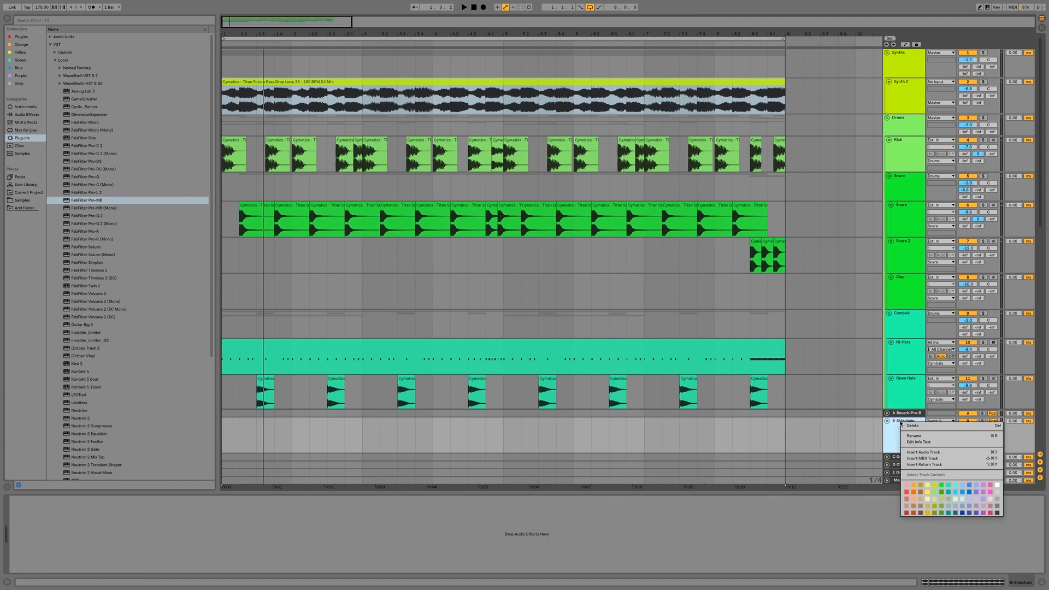
left_click(924, 465)
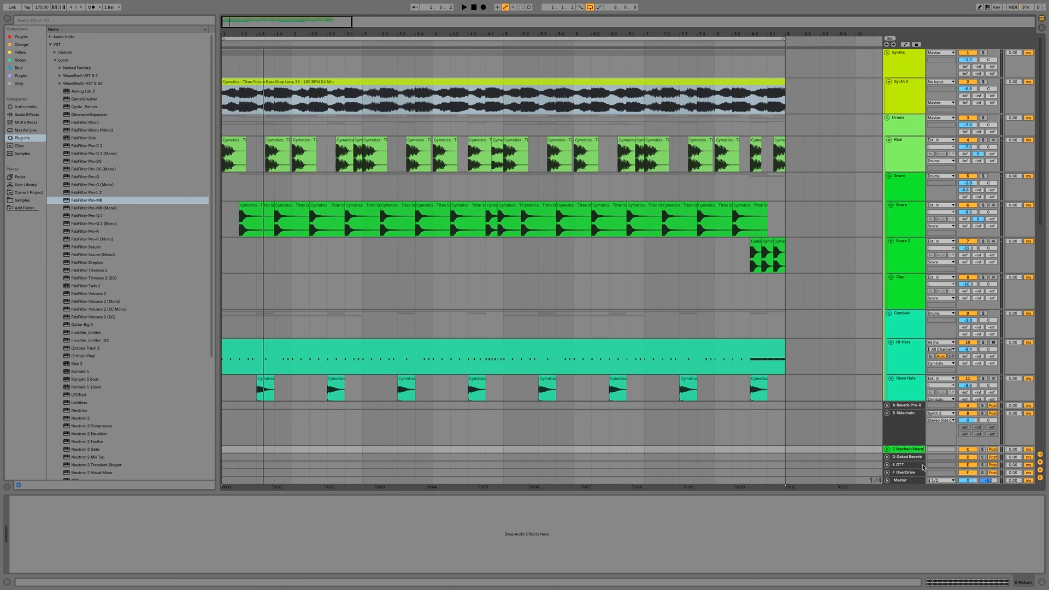
right_click(897, 452)
left_click(996, 541)
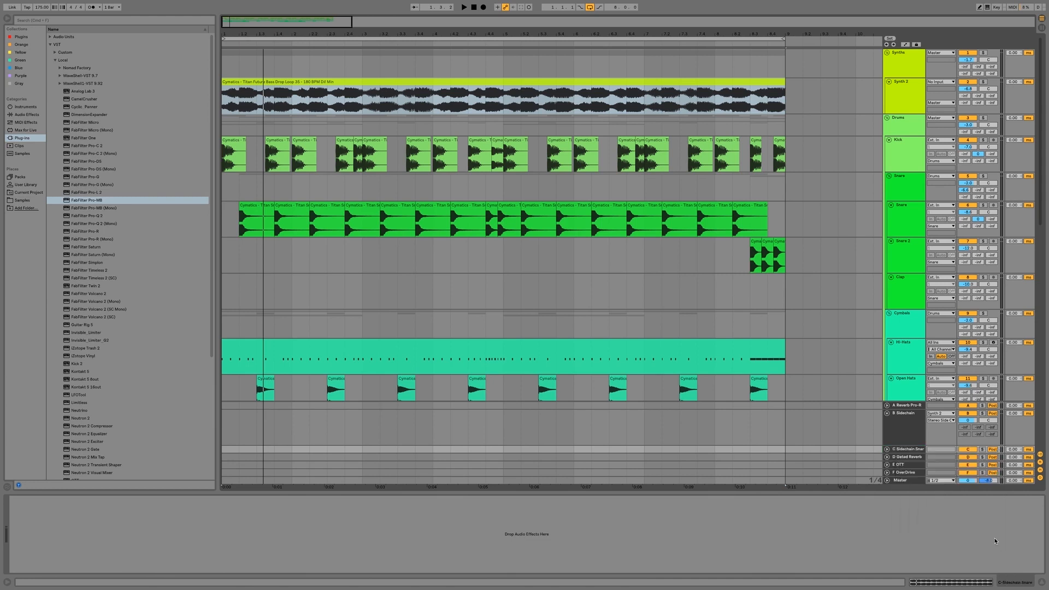
Route Sidechain Snare to the second Pro-MB's side chain on Synth 2 and send the Snare only there at 0 dB
left_click(887, 449)
left_click(938, 421)
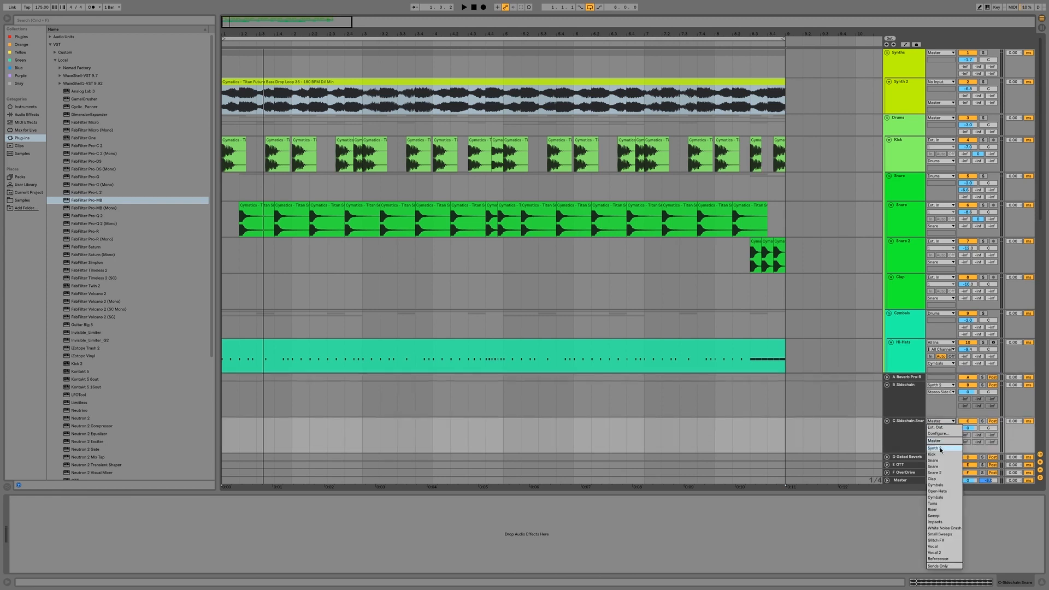
left_click(940, 448)
left_click(941, 428)
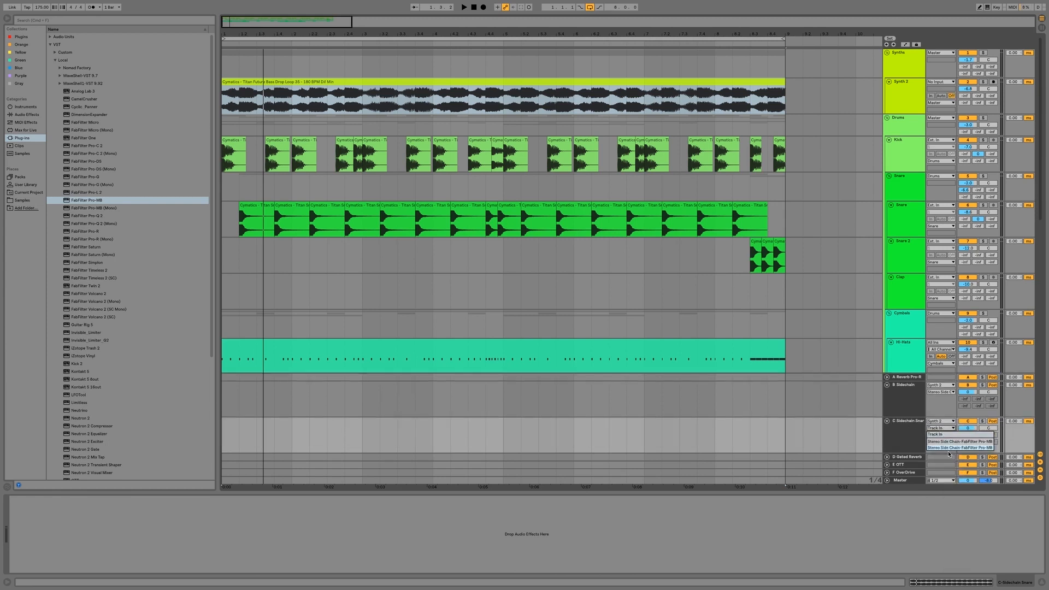
left_click(950, 454)
left_click(941, 428)
left_click(946, 448)
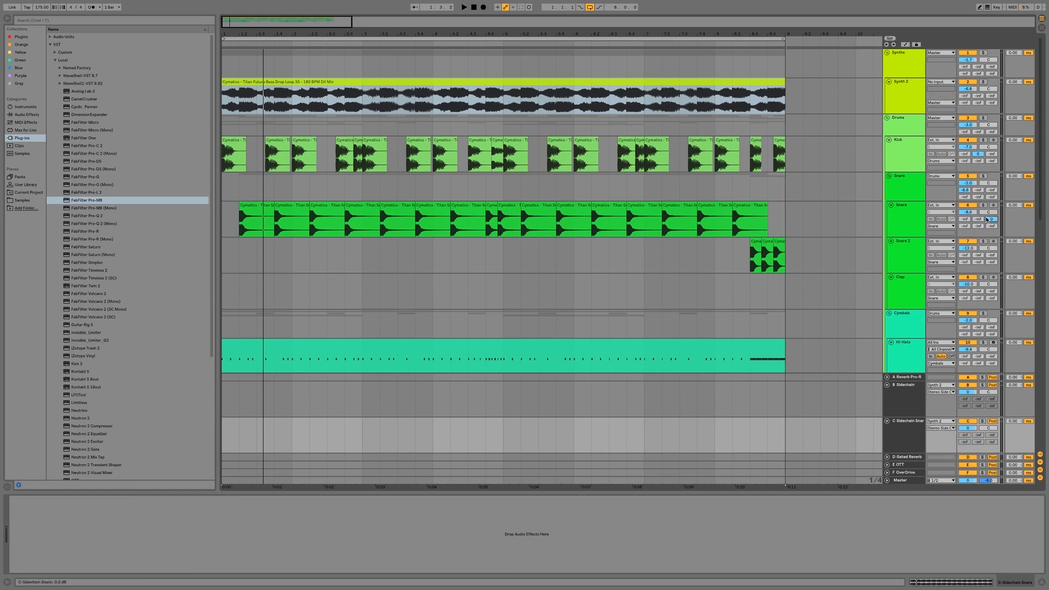
Play the mix and lower the threshold and range of the second Pro-MB's band on Synth 2
left_click(961, 80)
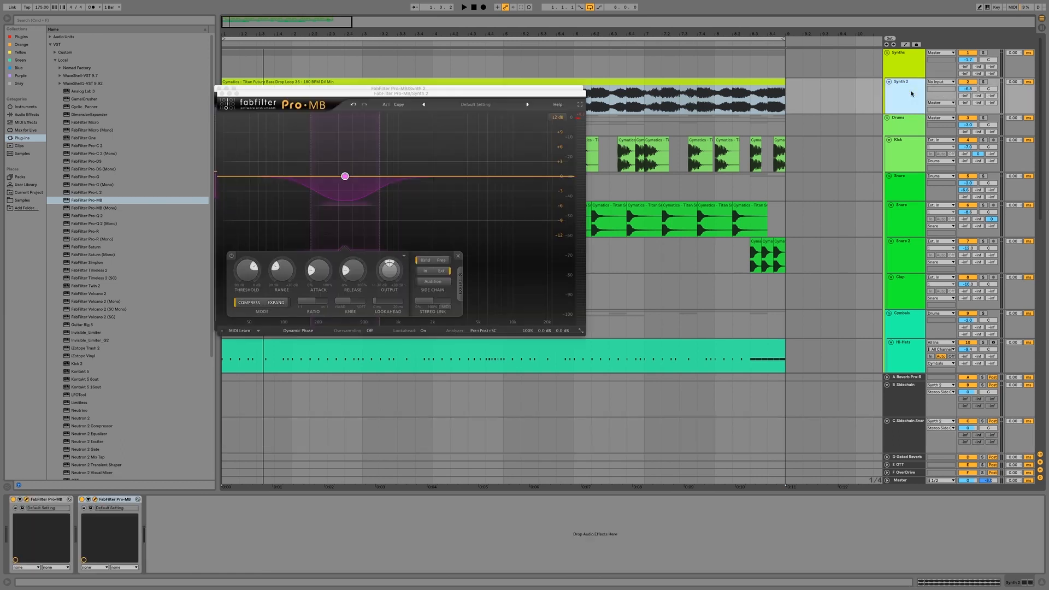
key("space")
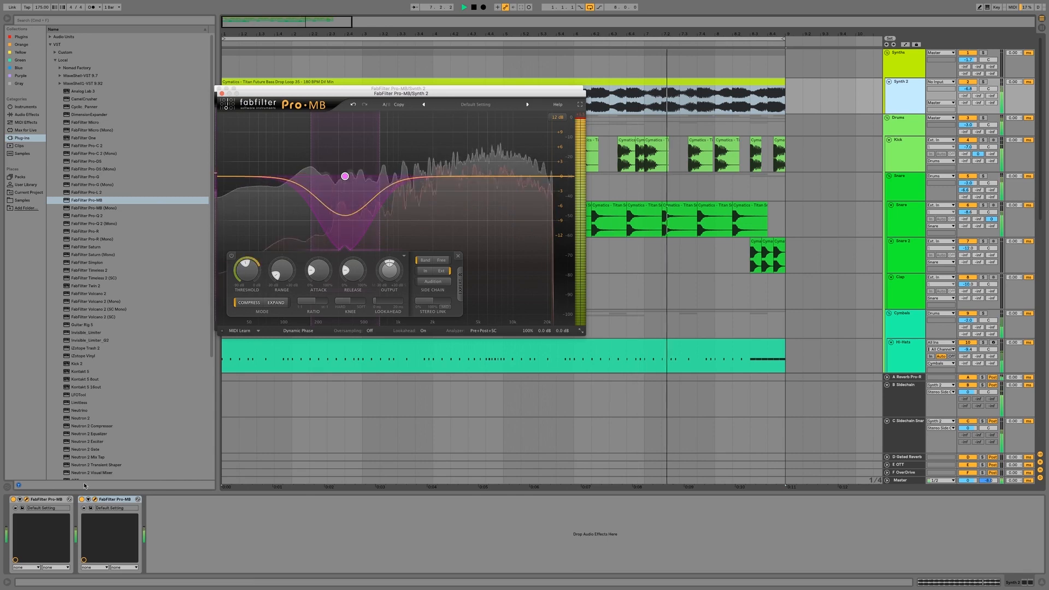
Show both Synth 2 Pro-MB windows and arrange them side by side, with the first to the left of the second
left_click(28, 500)
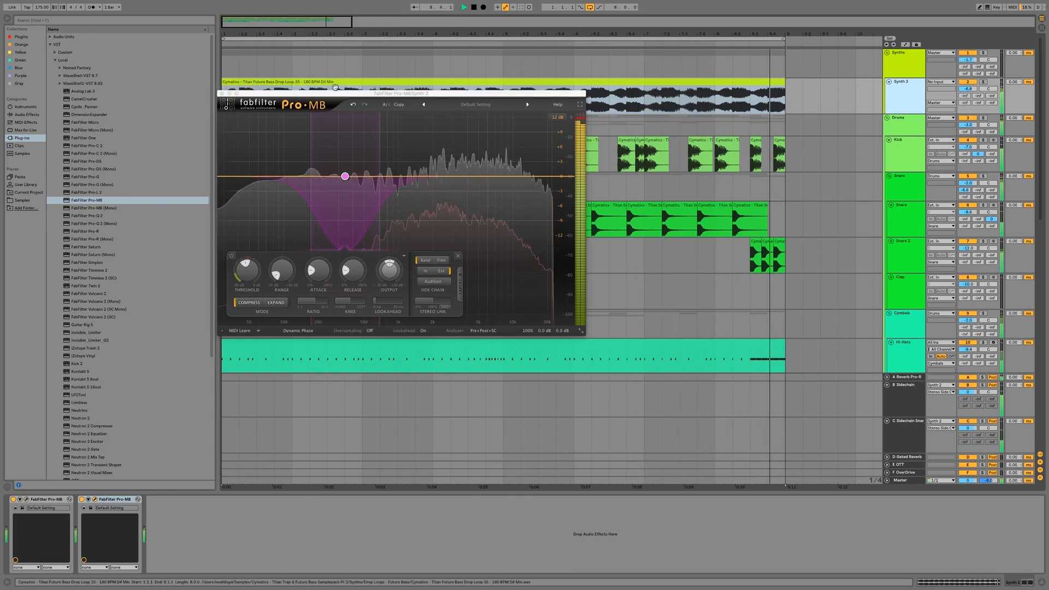
left_click_drag(261, 94, 489, 148)
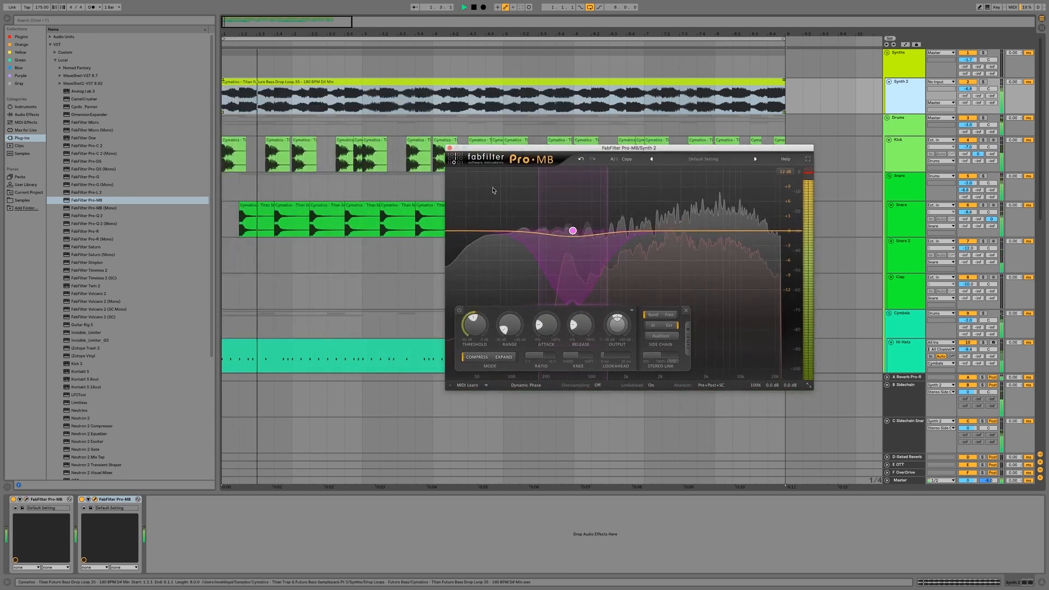
left_click(26, 499)
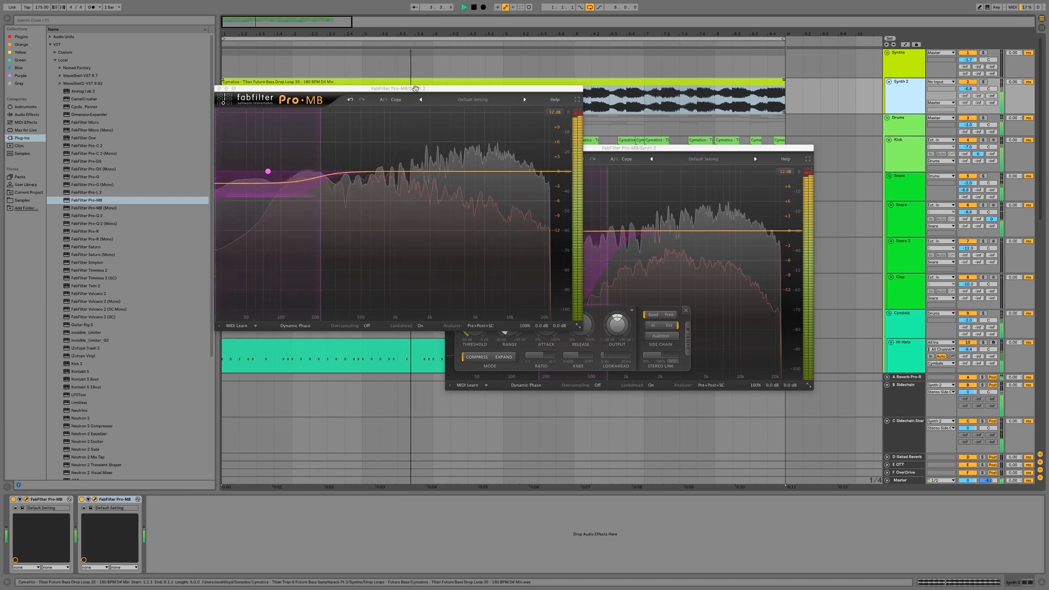
left_click_drag(417, 89, 268, 146)
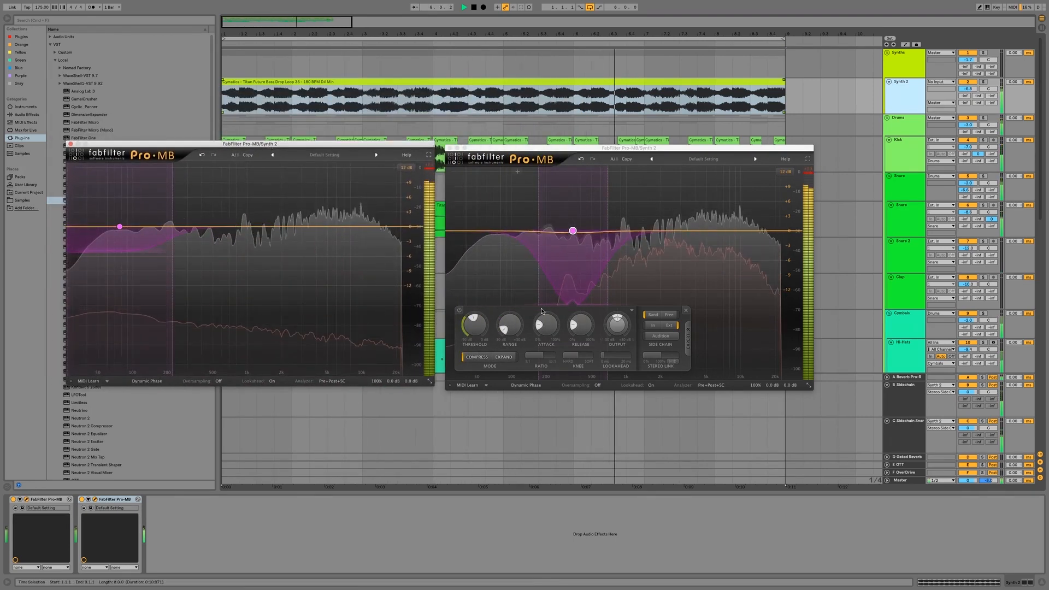
Deepen the range of the low band in the first Pro-MB during playback, and stop the mix
left_click(541, 328)
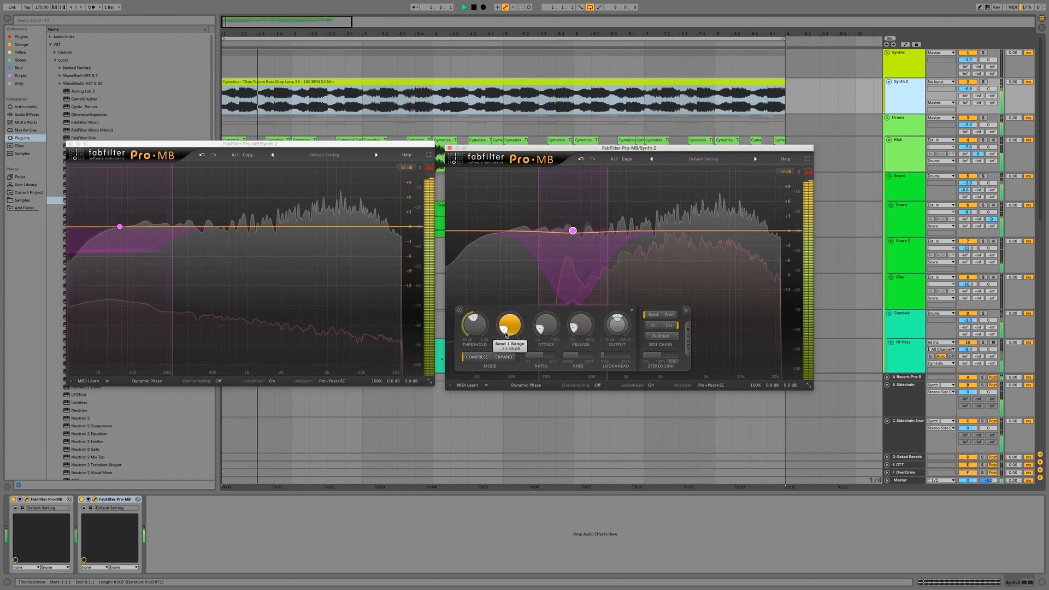
left_click(113, 239)
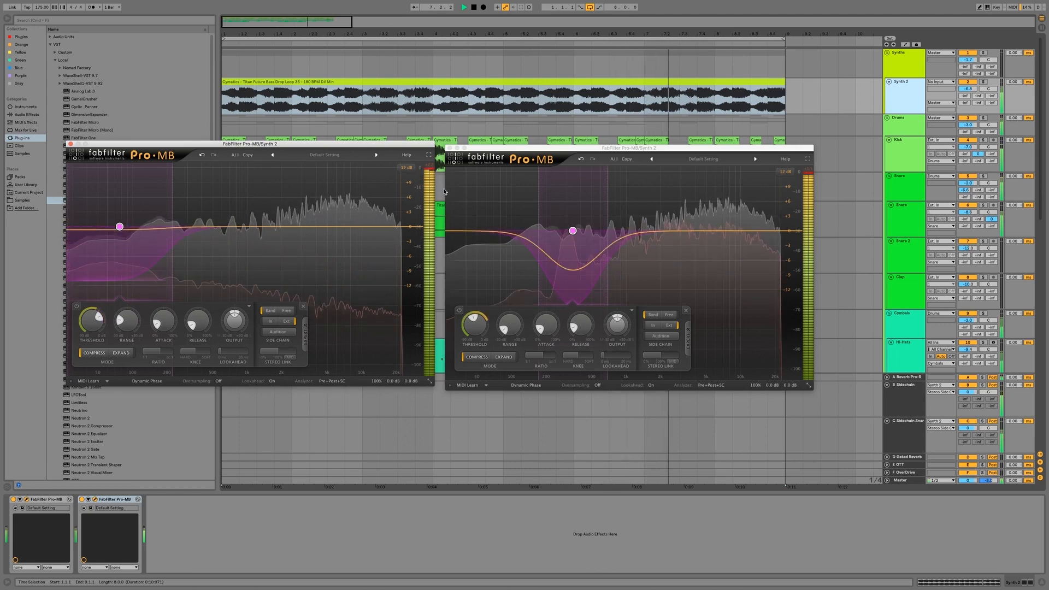
key("space")
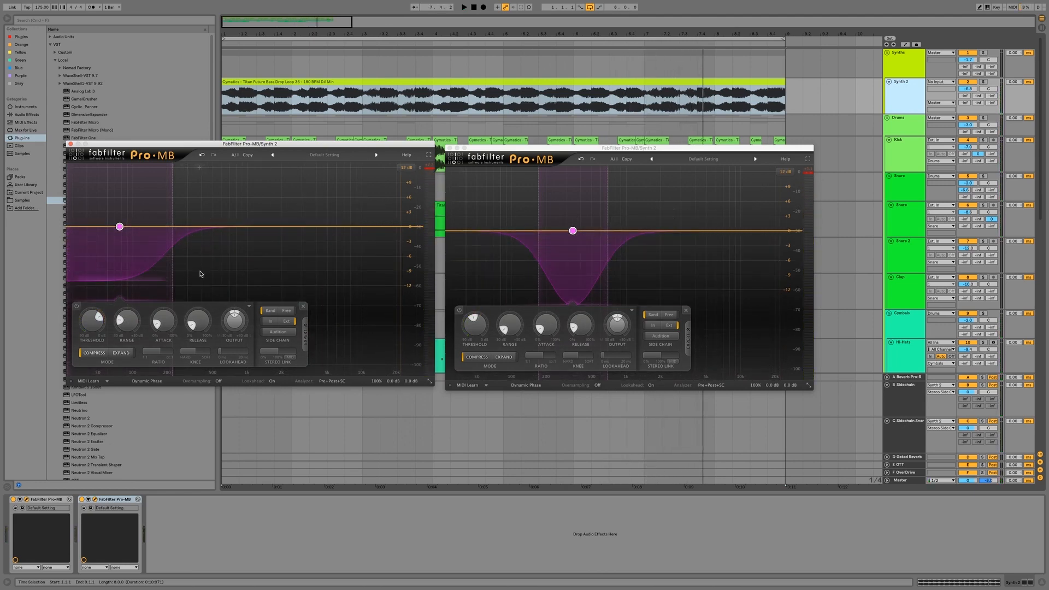
Group both Pro-MB devices on Synth 2 into one Audio Effect Rack
left_click(126, 499)
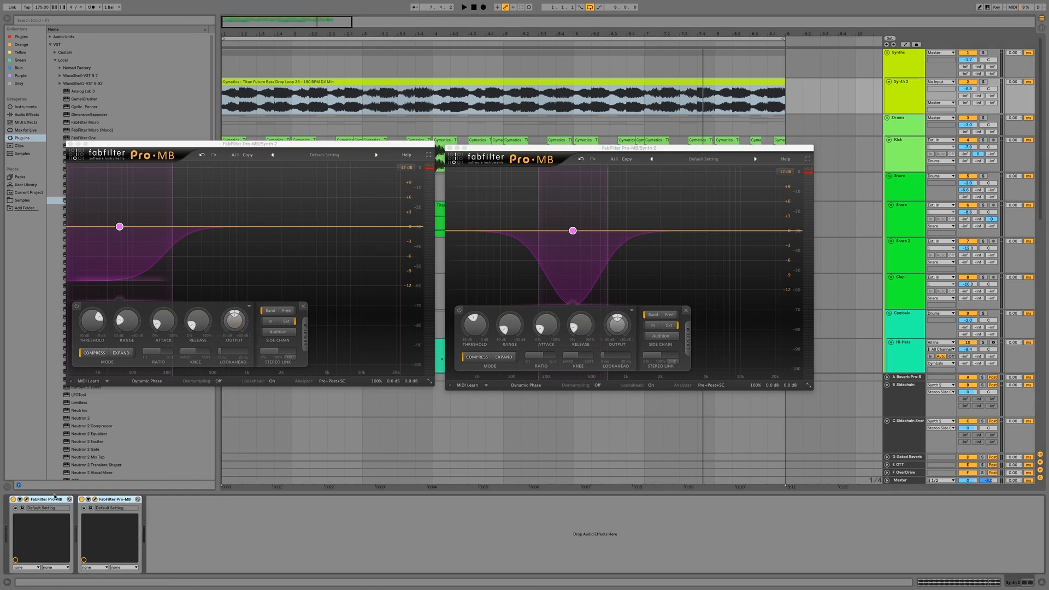
key("super+g")
Play the mix and compare it with the Pro-MB rack bypassed and active, leaving the rack on
key("space")
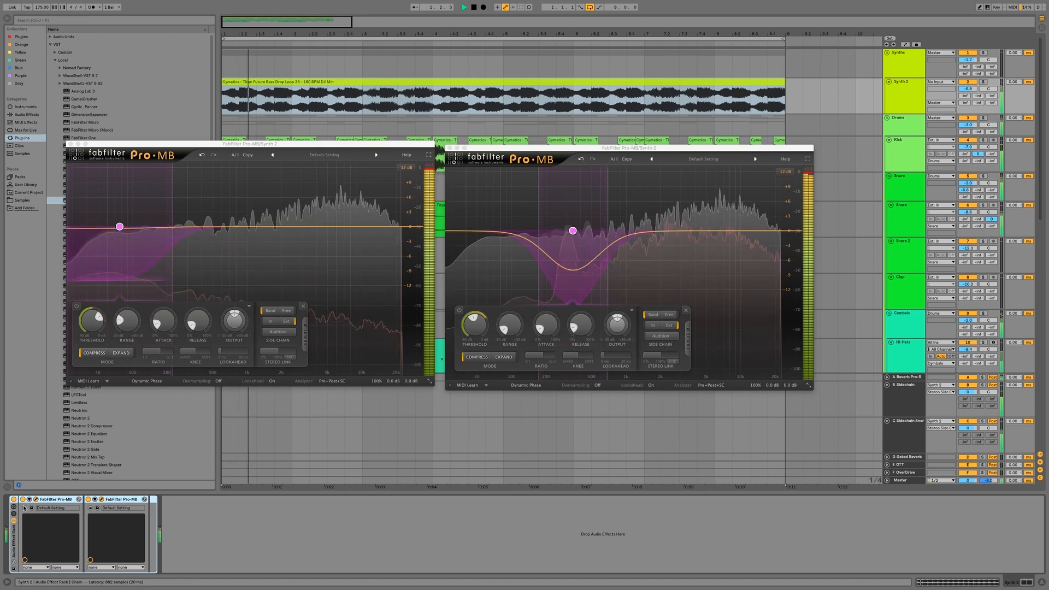
left_click(14, 499)
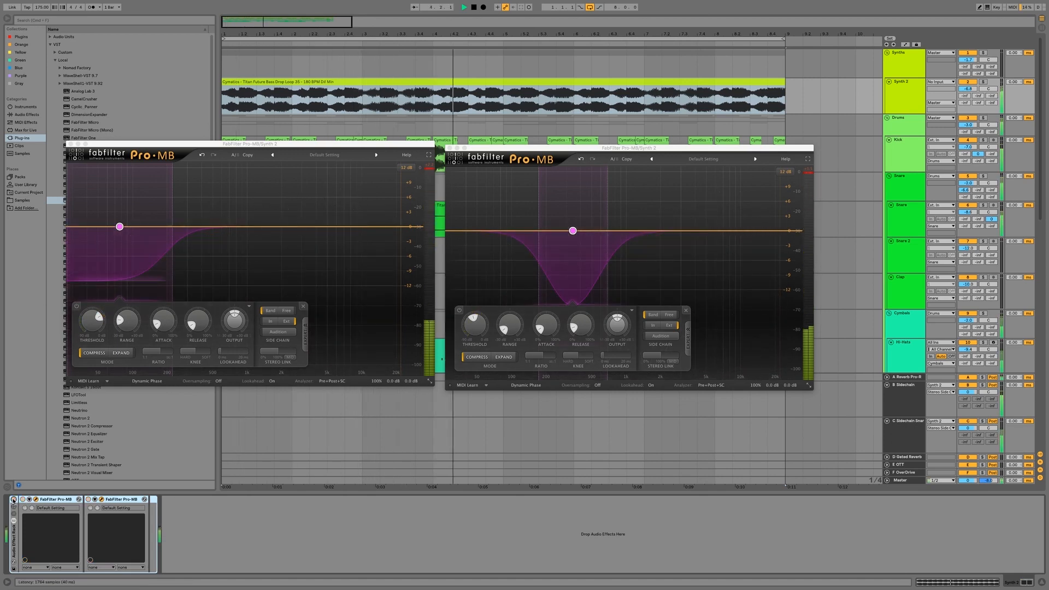
left_click(13, 500)
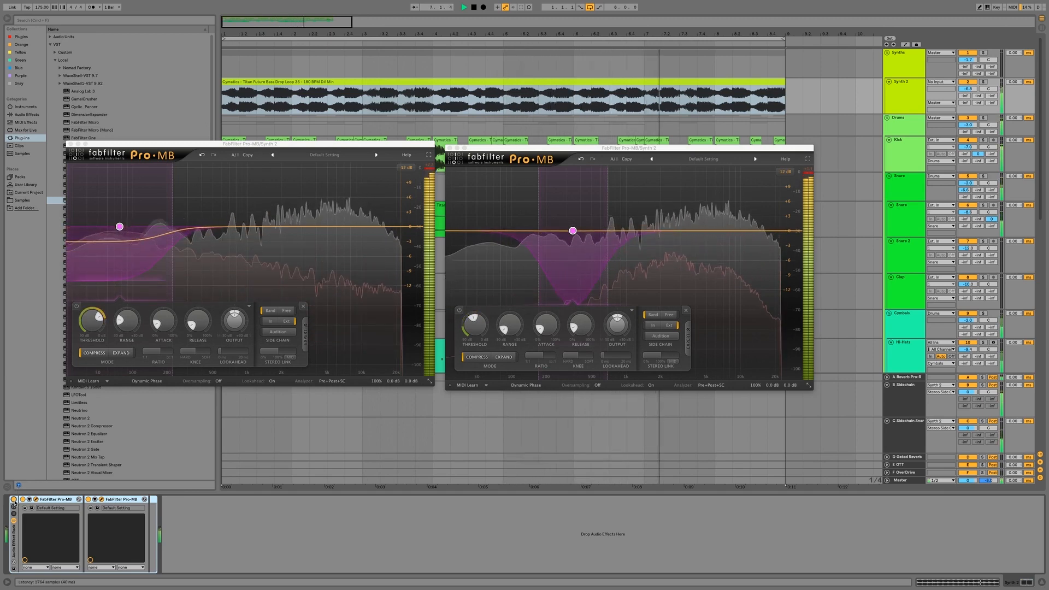
left_click(14, 500)
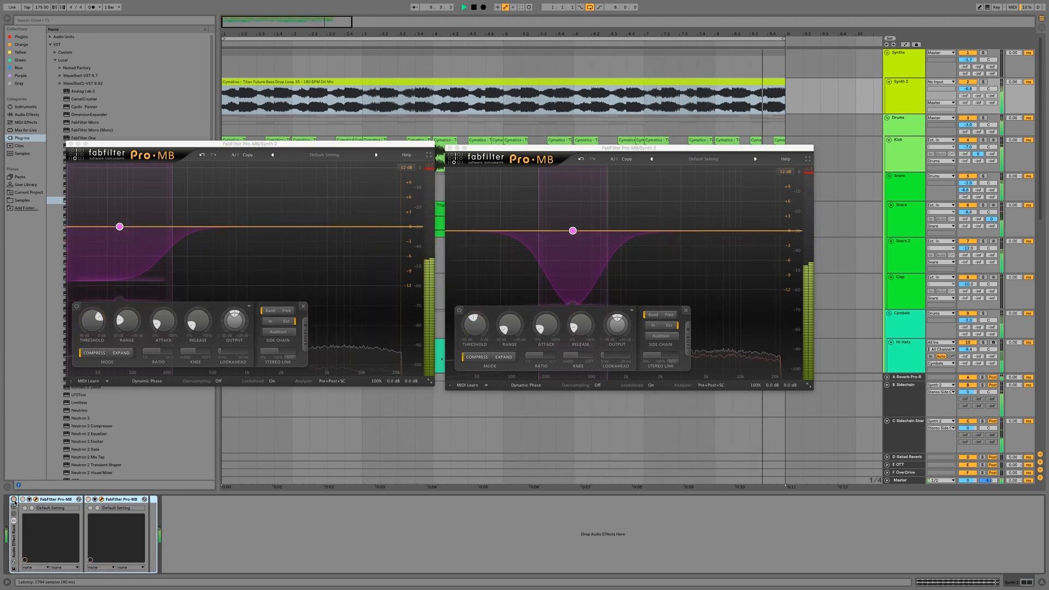
left_click(14, 500)
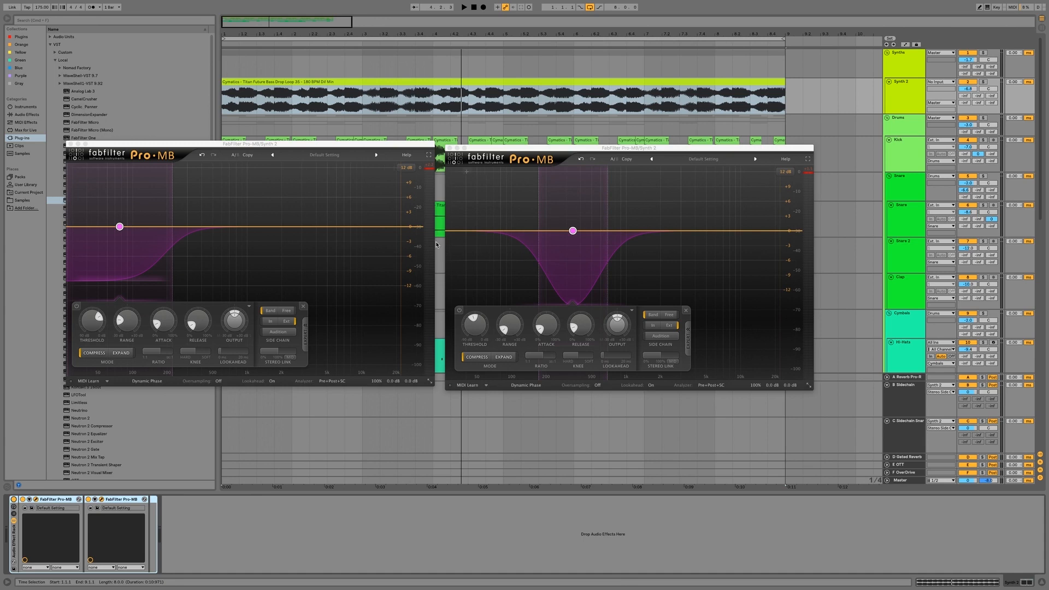
left_click_drag(392, 147, 393, 149)
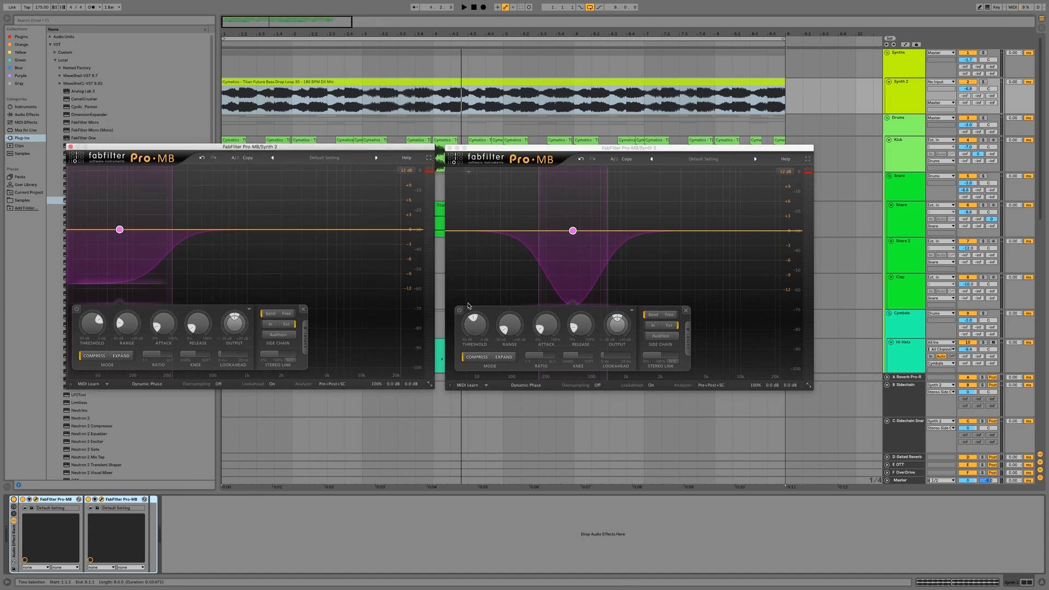